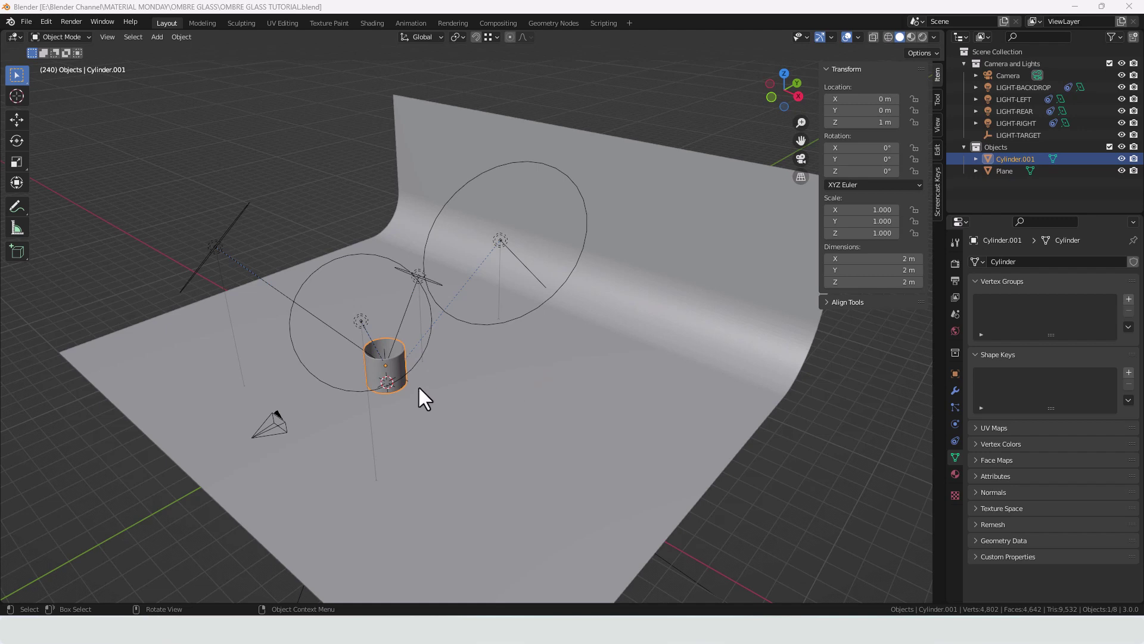
# - Orbit around the scene to inspect the cylinder, backdrop, lights and light target
pyautogui.moveTo(367, 384)
pyautogui.mouseDown(button='middle')
pyautogui.moveTo(434, 367)
pyautogui.moveTo(385, 375)
pyautogui.mouseUp(button='middle')
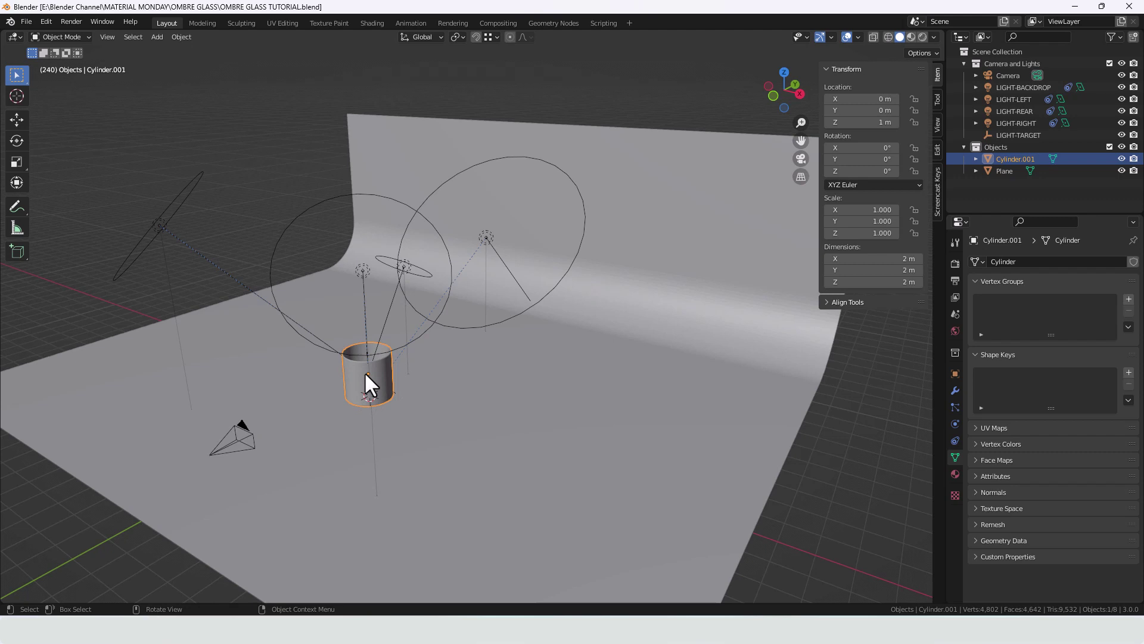
pyautogui.click(1028, 133)
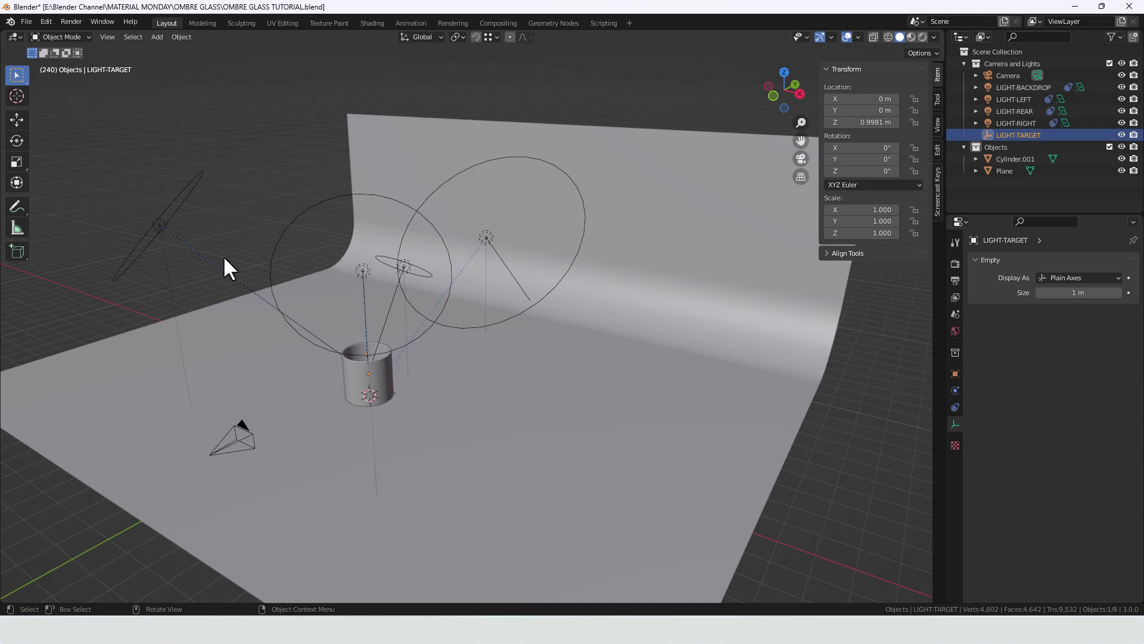
pyautogui.moveTo(224, 258); pyautogui.dragTo(339, 258, button='middle')
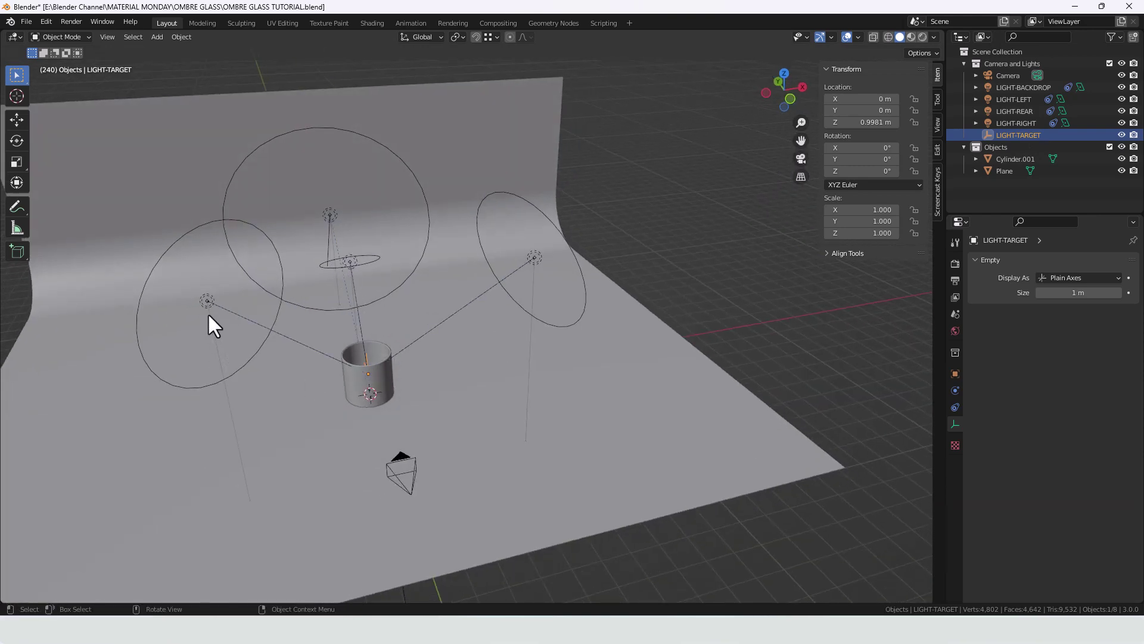
pyautogui.moveTo(399, 355)
pyautogui.mouseDown(button='middle')
pyautogui.moveTo(434, 358)
pyautogui.moveTo(383, 356)
pyautogui.mouseUp(button='middle')
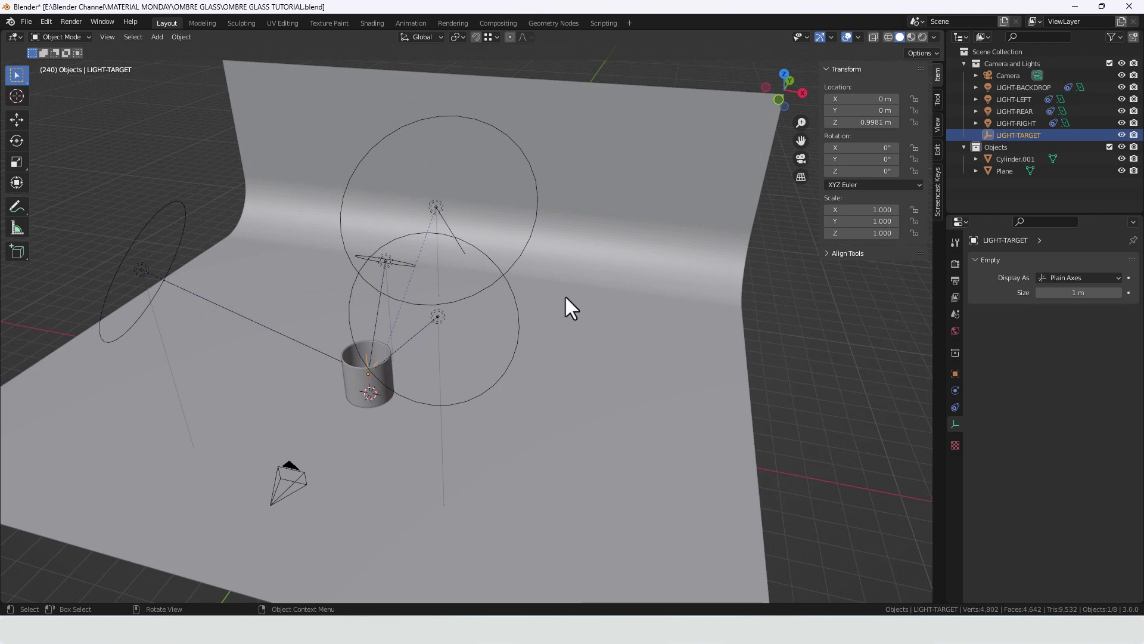
pyautogui.moveTo(596, 346); pyautogui.dragTo(594, 344, button='middle')
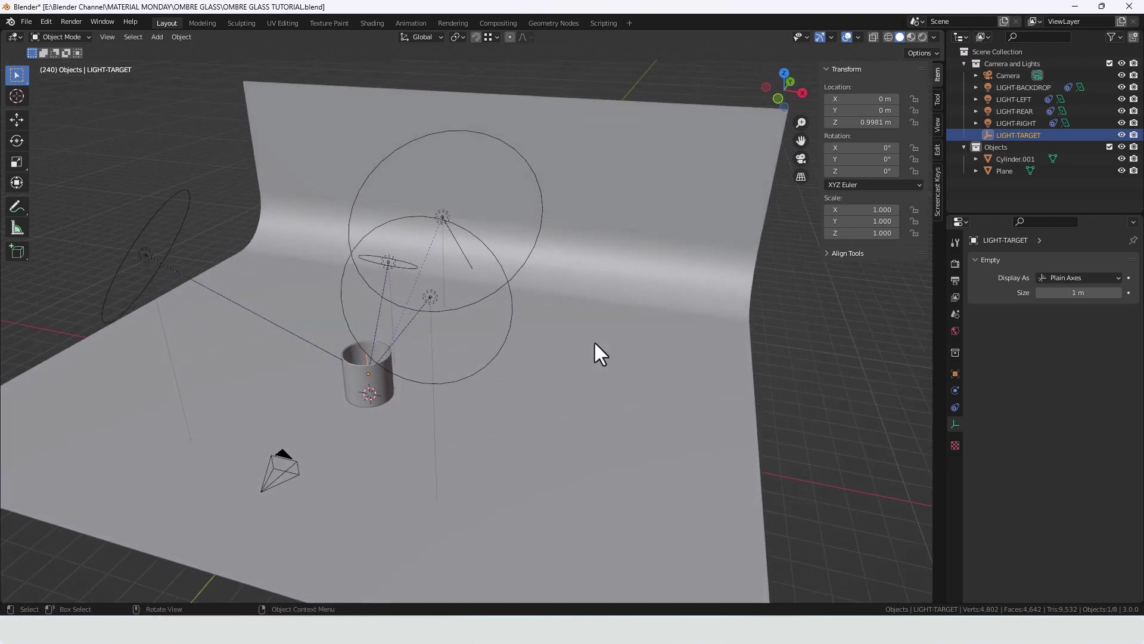
# - Switch to the Shading workspace with Cycles preview and select the cylinder's material
pyautogui.click(375, 23)
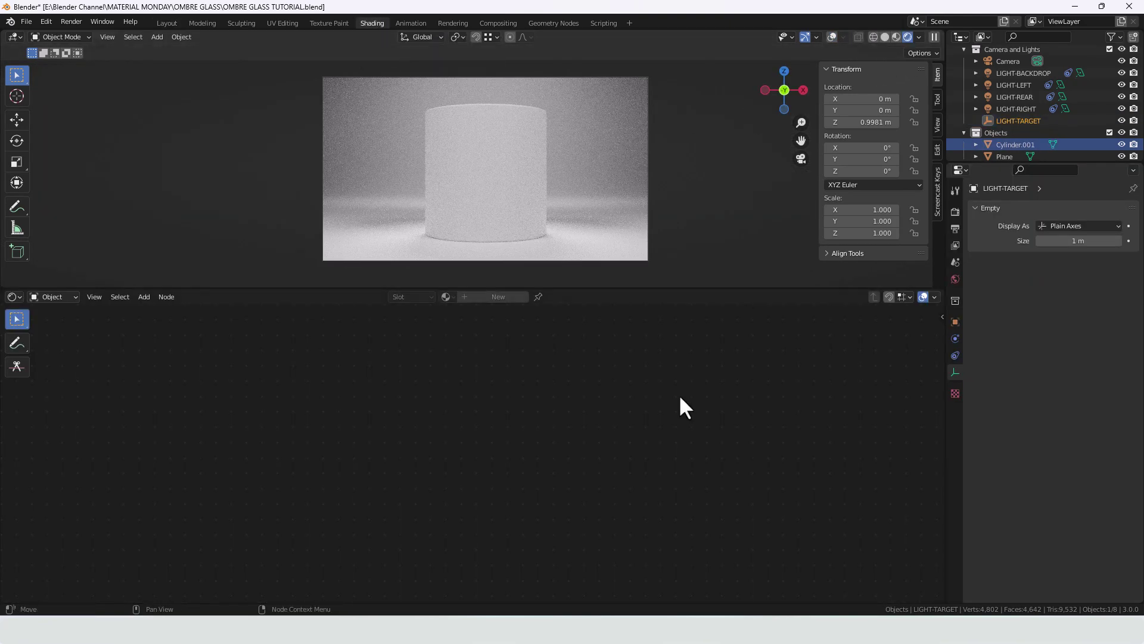
pyautogui.click(956, 212)
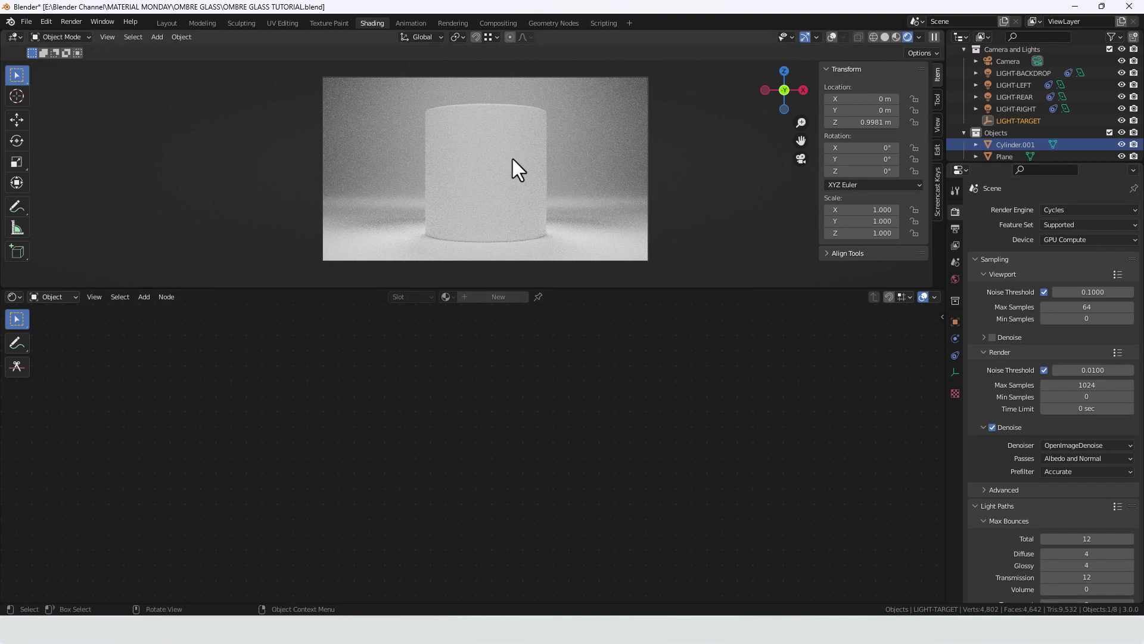
pyautogui.click(527, 234)
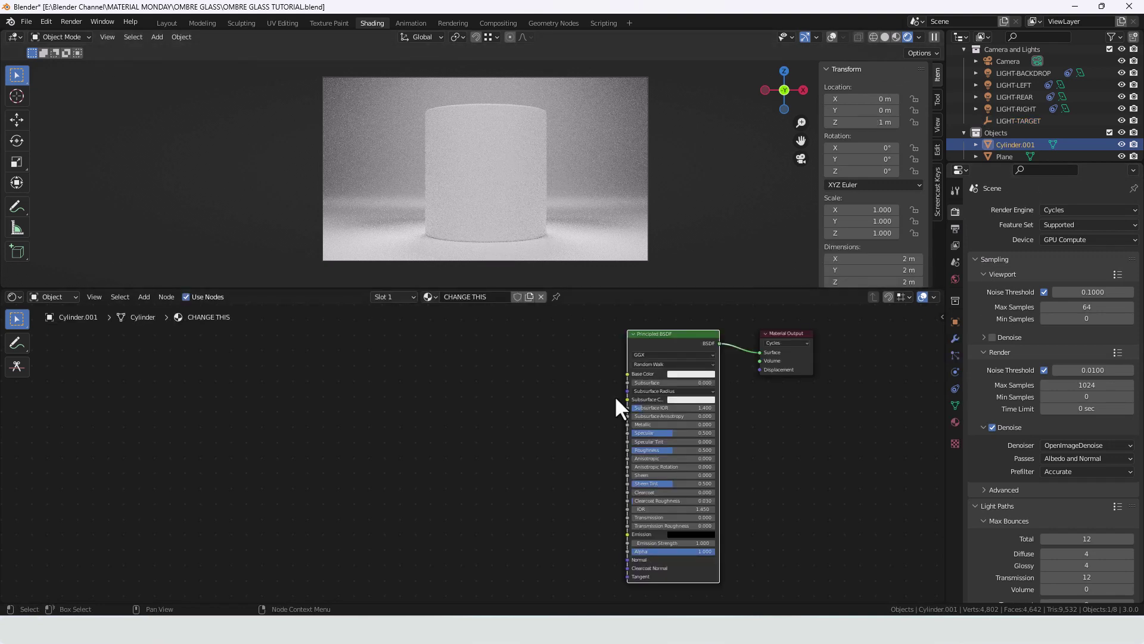
pyautogui.moveTo(586, 423); pyautogui.dragTo(591, 408, button='middle')
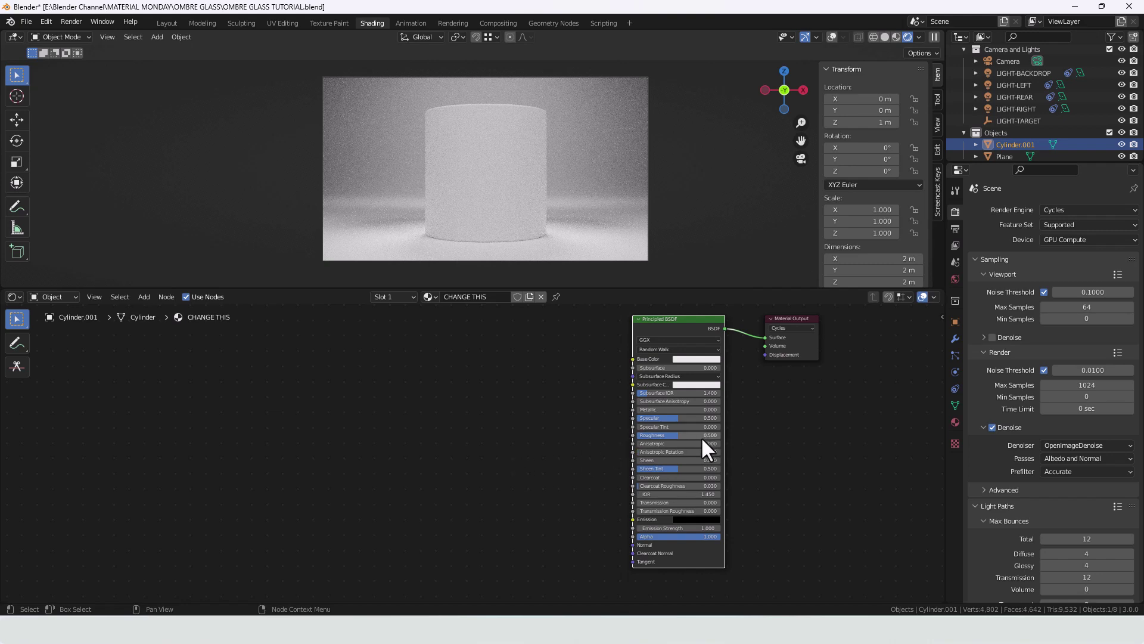
# - Set the Principled BSDF Roughness to 0.01 and Transmission to 1.0
pyautogui.moveTo(700, 435); pyautogui.dragTo(662, 435)
pyautogui.doubleClick(647, 435)
pyautogui.write('0.01')
pyautogui.press('Return')
pyautogui.moveTo(661, 502); pyautogui.dragTo(718, 503)
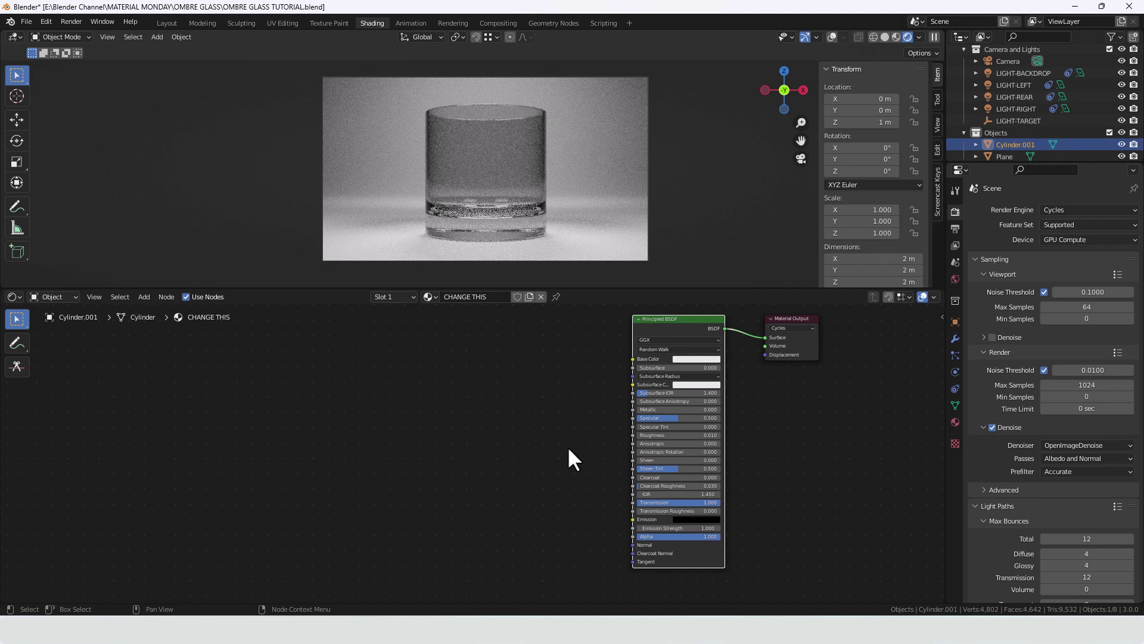
pyautogui.moveTo(568, 449); pyautogui.dragTo(569, 456, button='middle')
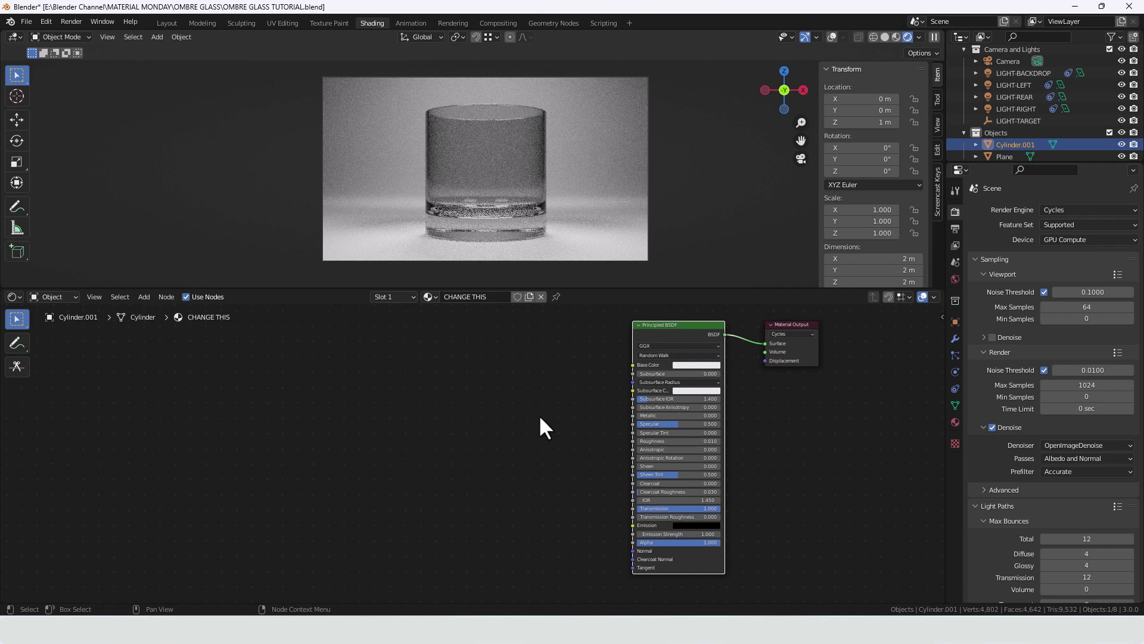
# - Add a Gradient Texture node left of the shader and link its Fac to Base Color
pyautogui.hotkey('shift', 'a')
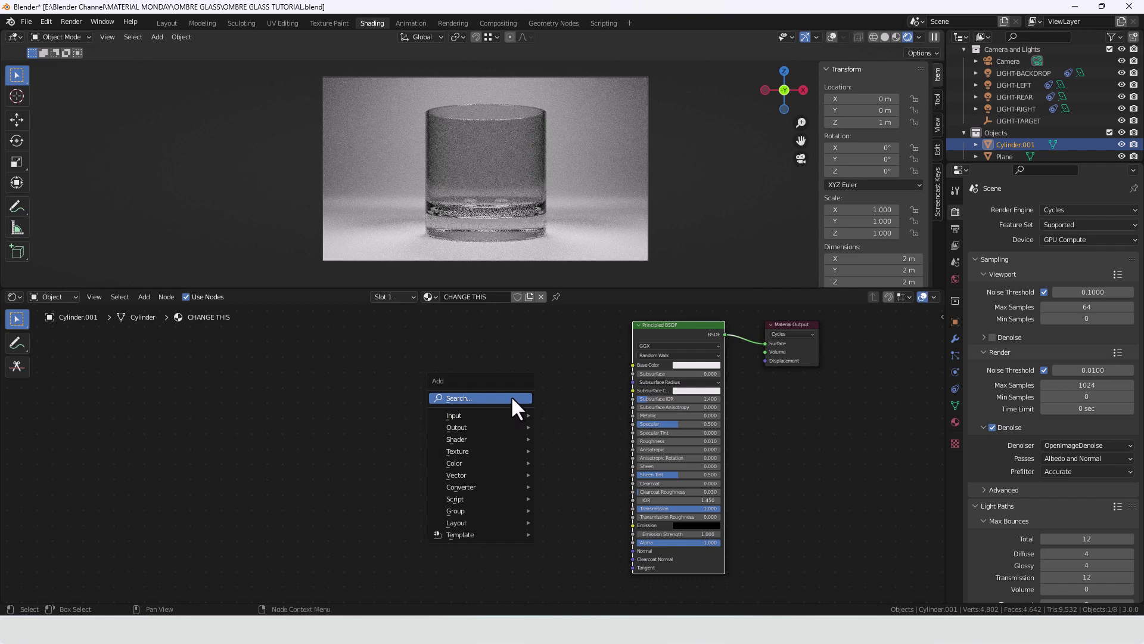
pyautogui.click(511, 396)
pyautogui.write('grad')
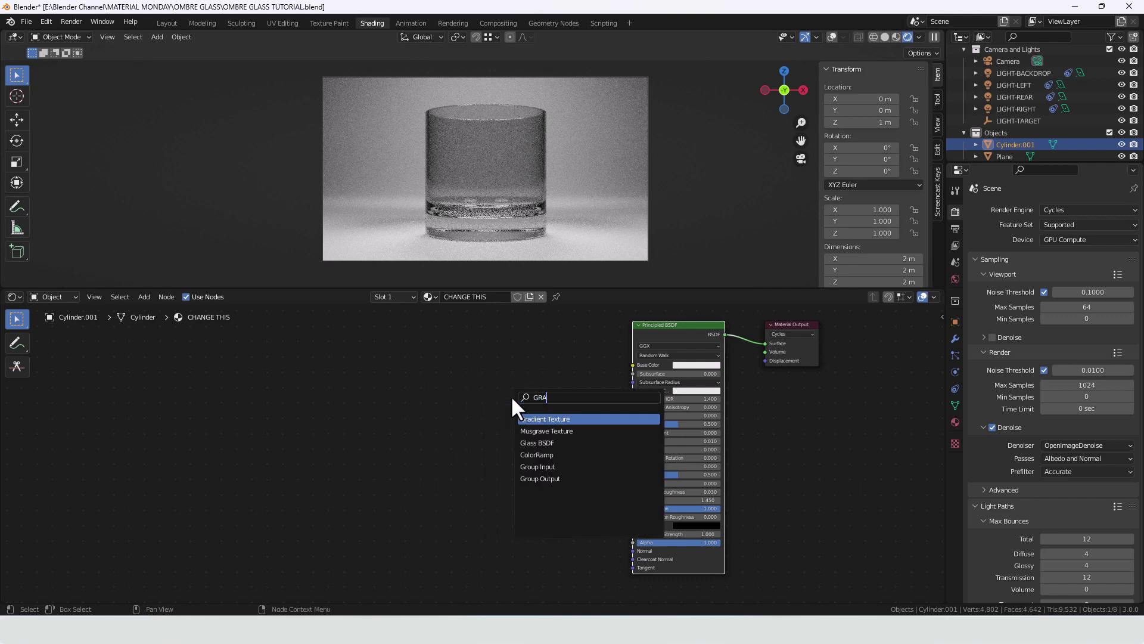
pyautogui.press('Return')
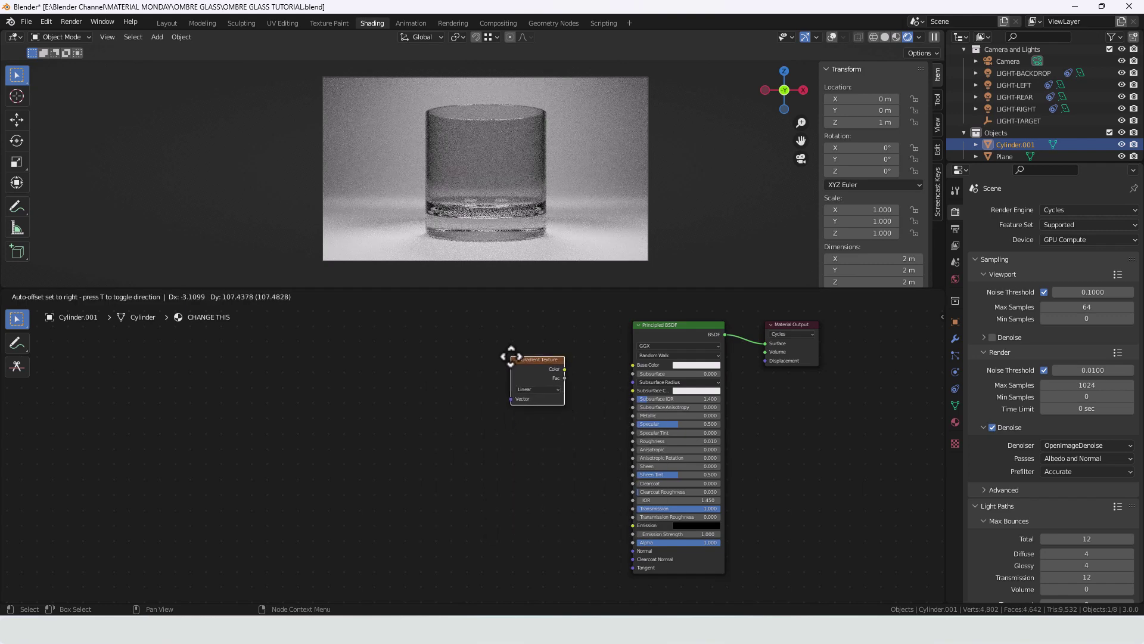
pyautogui.click(509, 356)
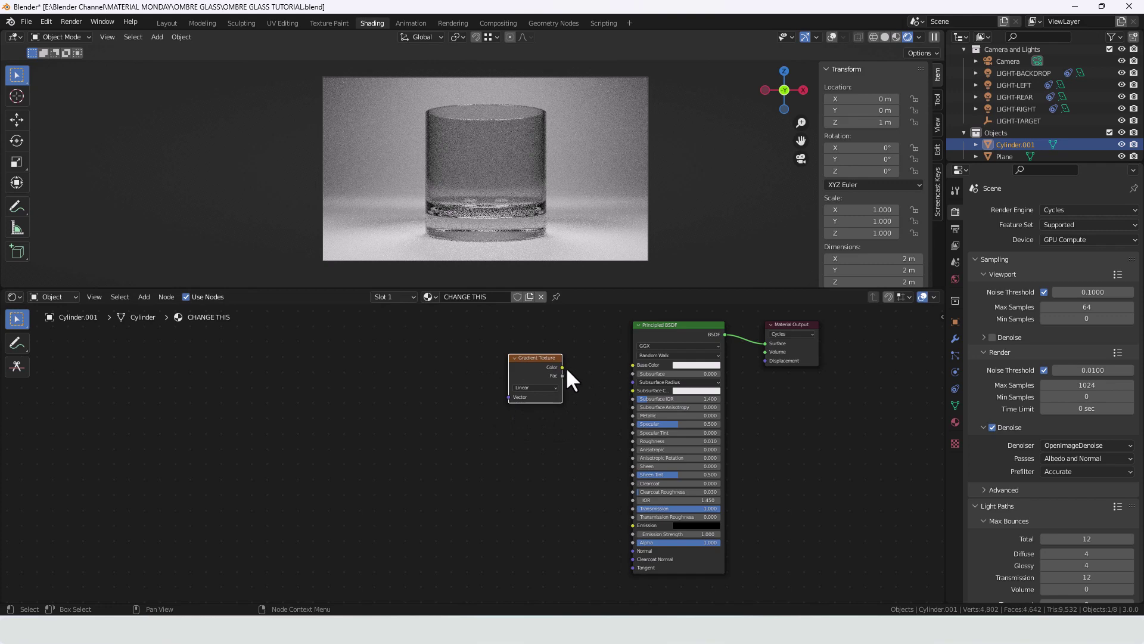
pyautogui.moveTo(562, 375); pyautogui.dragTo(634, 366)
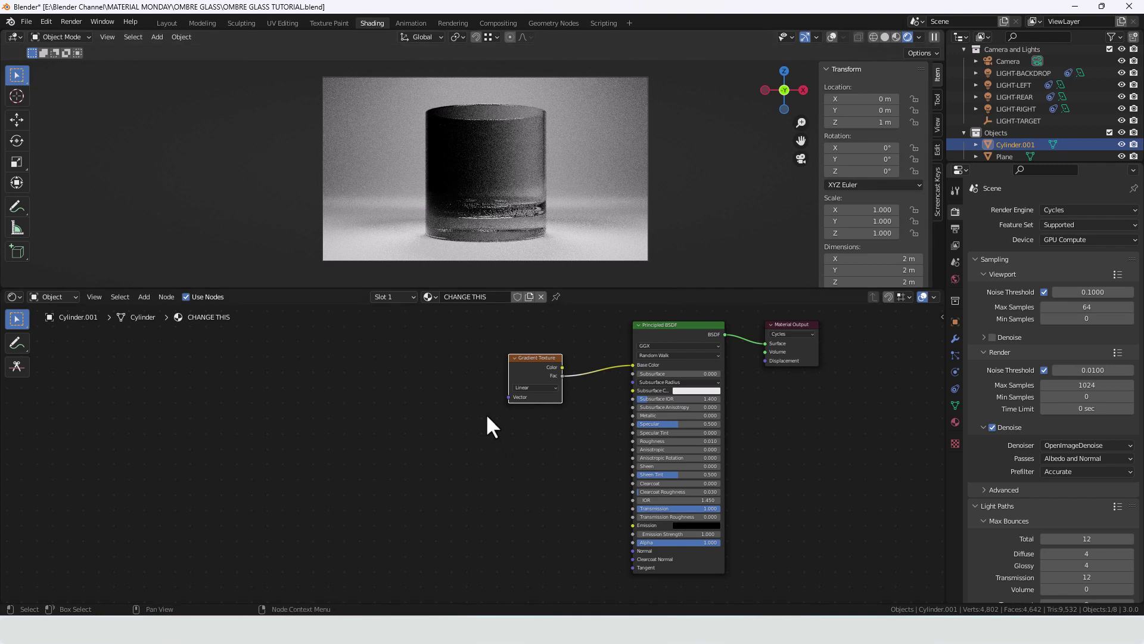
# - Add Texture Coordinate and Mapping nodes via Ctrl+T, feeding Object coordinates into Mapping
pyautogui.press('ctrl')
pyautogui.hotkey('ctrl', 't')
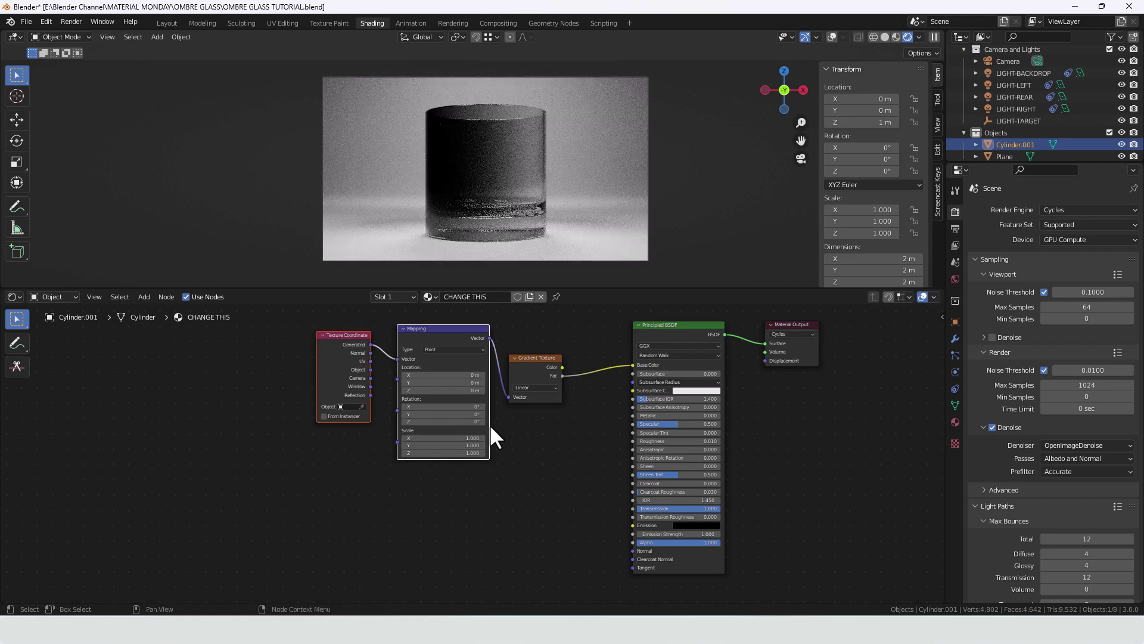
pyautogui.moveTo(508, 431); pyautogui.dragTo(488, 457, button='middle')
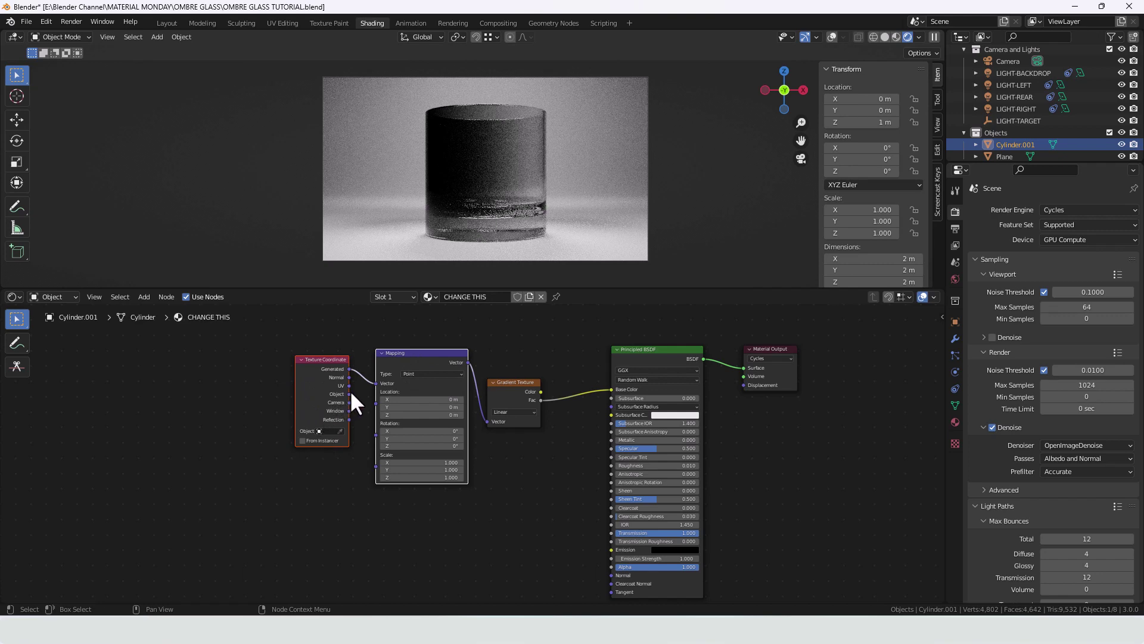
pyautogui.moveTo(351, 395); pyautogui.dragTo(381, 382)
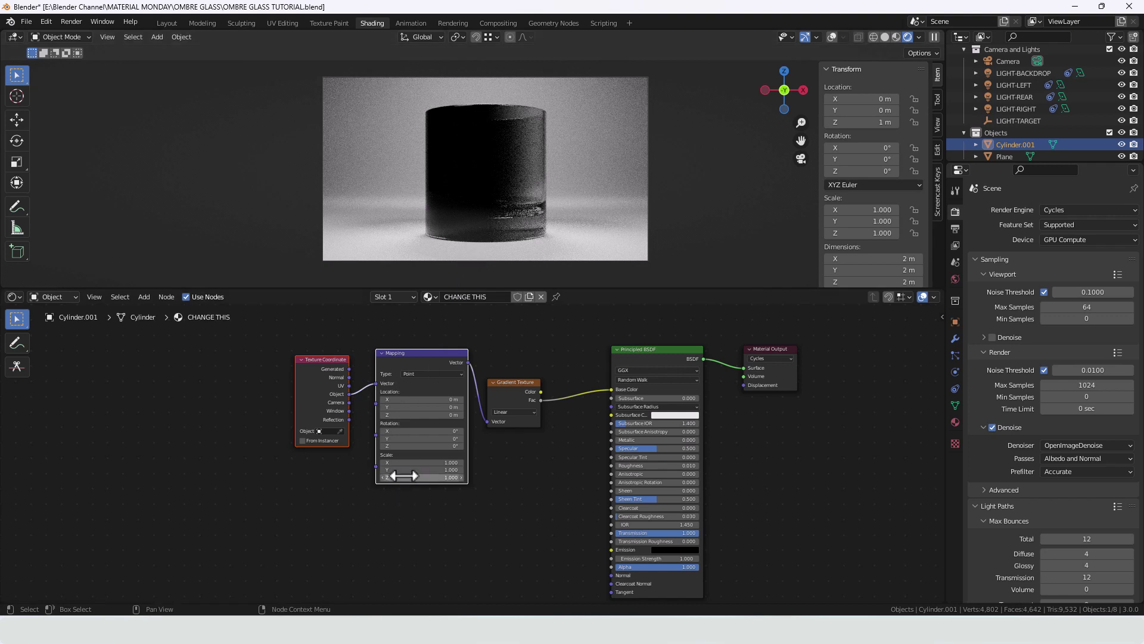
# - Set the Mapping Y rotation to 270° and move the three texture nodes left
pyautogui.click(418, 439)
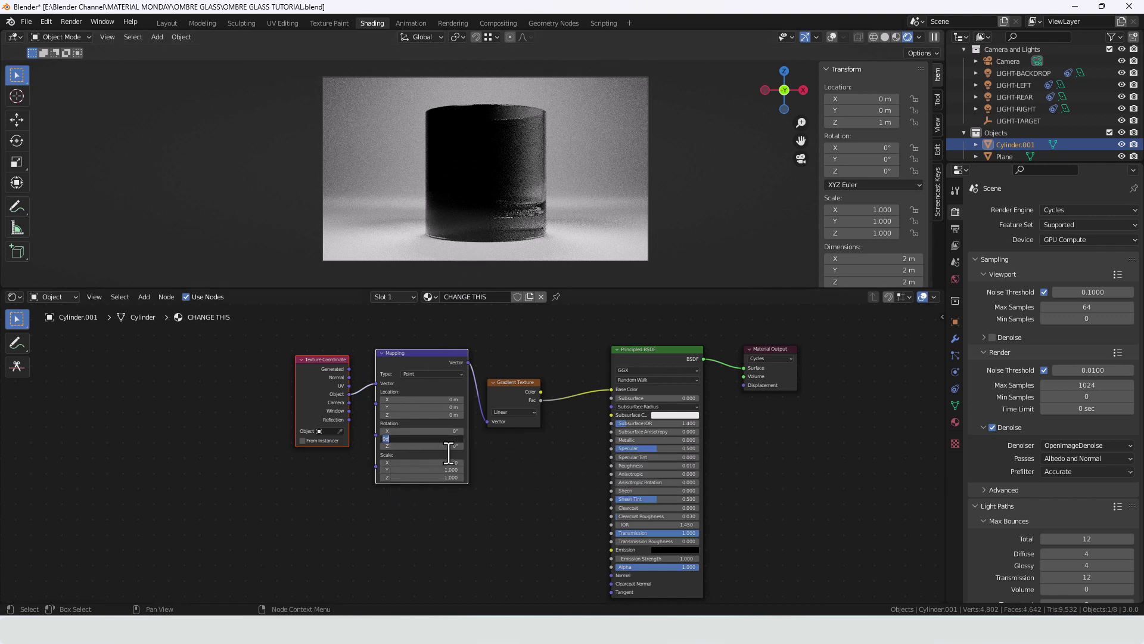
pyautogui.write('270')
pyautogui.press('Return')
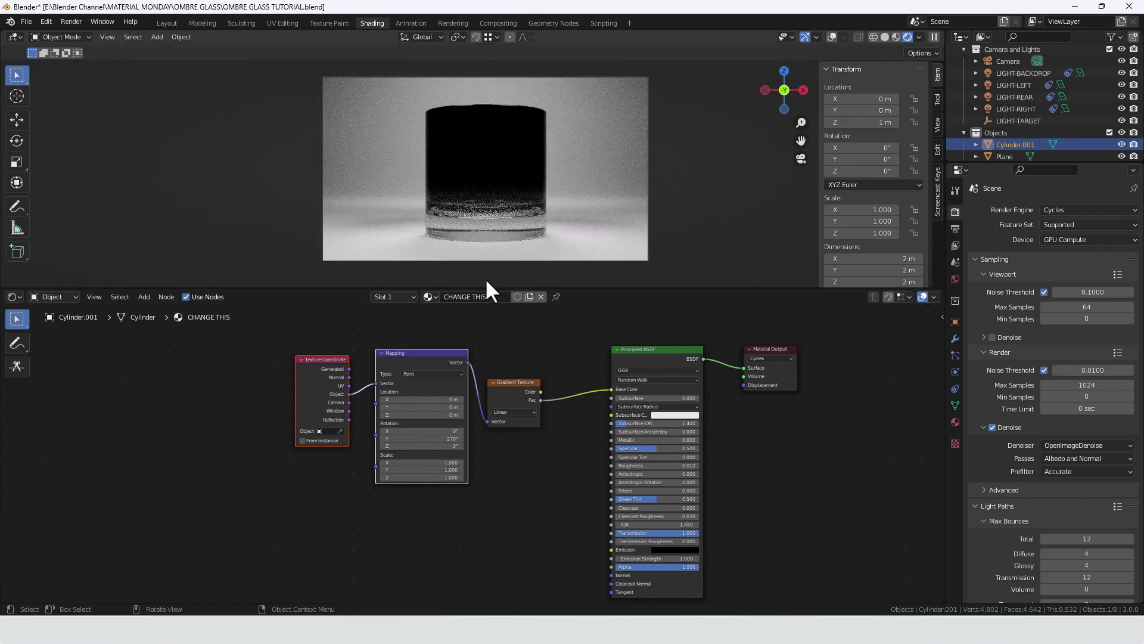
pyautogui.moveTo(430, 439); pyautogui.dragTo(390, 439)
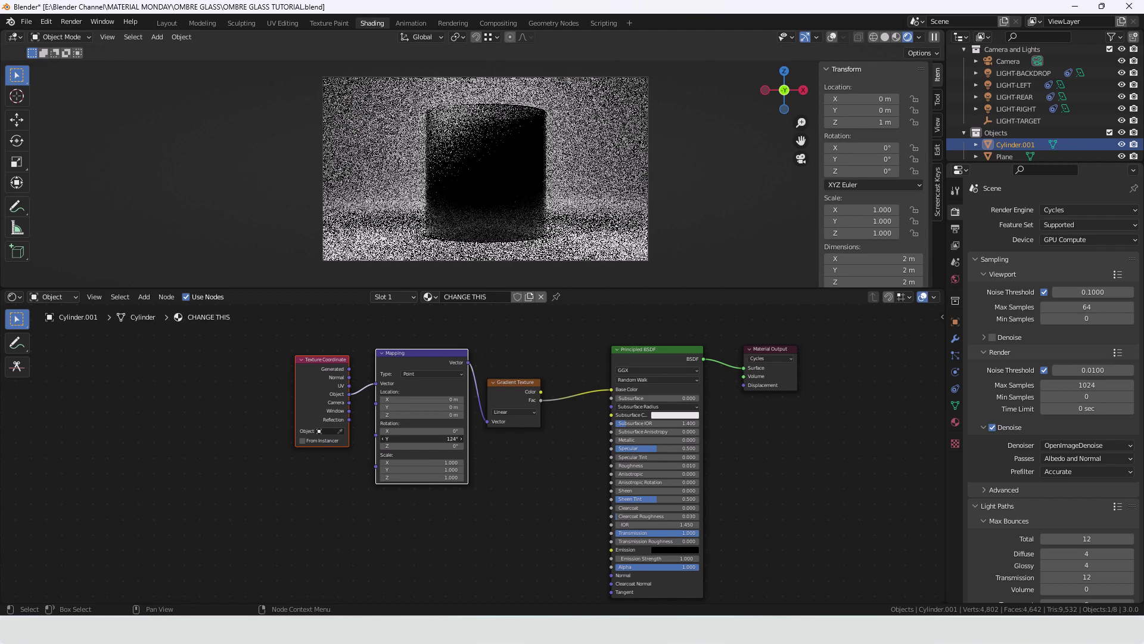
pyautogui.press('Escape')
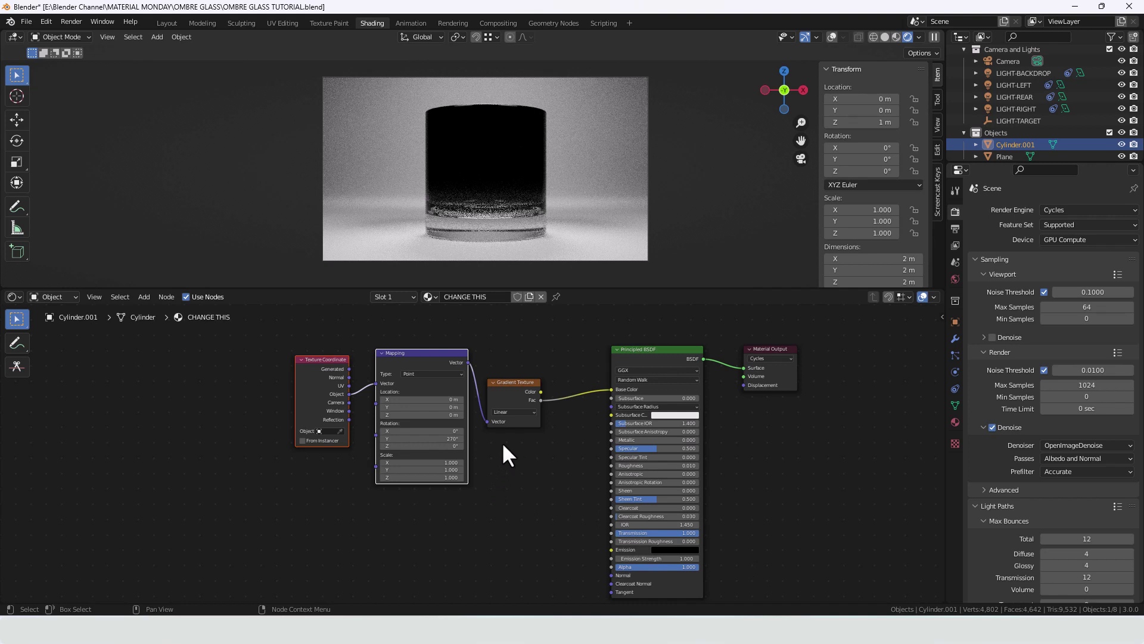
pyautogui.moveTo(289, 348); pyautogui.dragTo(515, 462)
pyautogui.moveTo(521, 405); pyautogui.dragTo(401, 394)
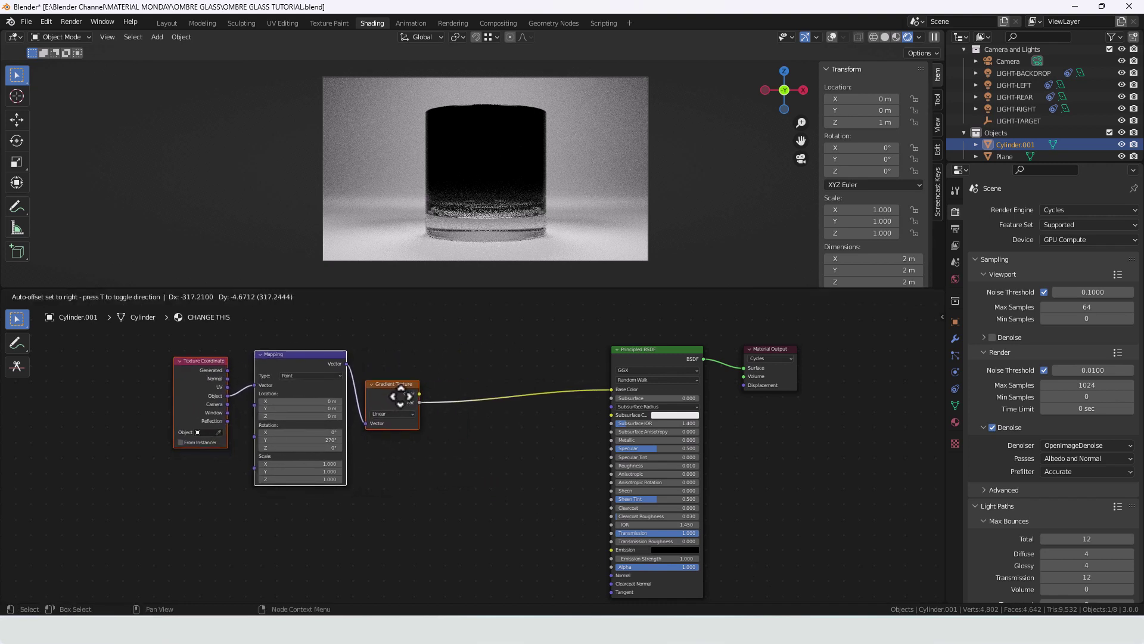
# - Insert a ColorRamp node between the Gradient Texture and the Base Color input
pyautogui.click(505, 470)
pyautogui.hotkey('shift', 'a')
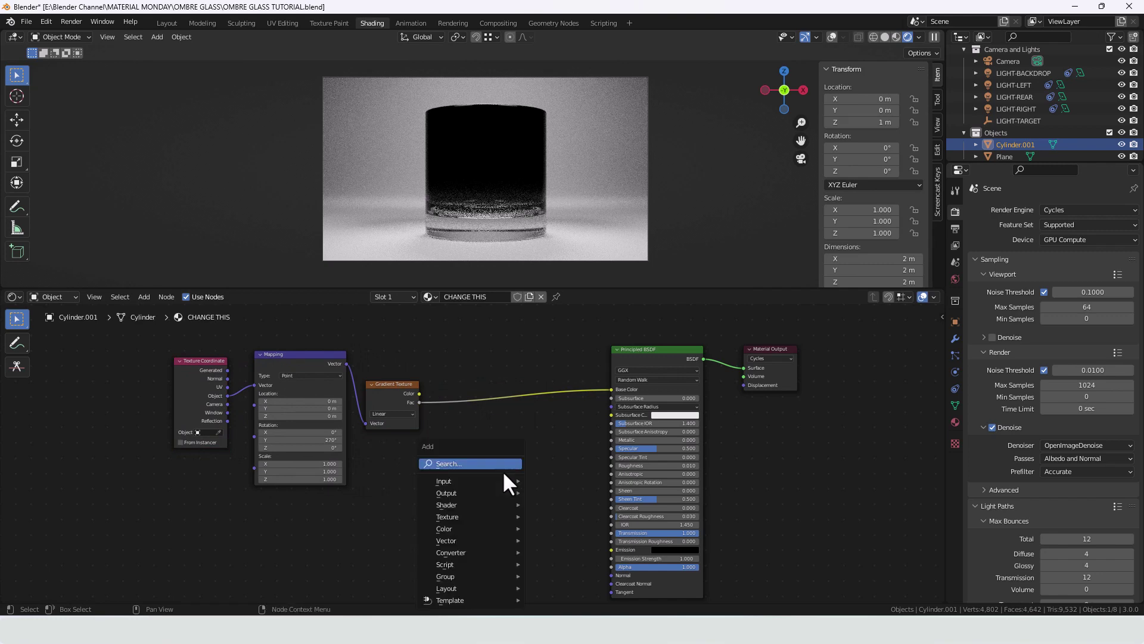
pyautogui.click(504, 477)
pyautogui.write('c')
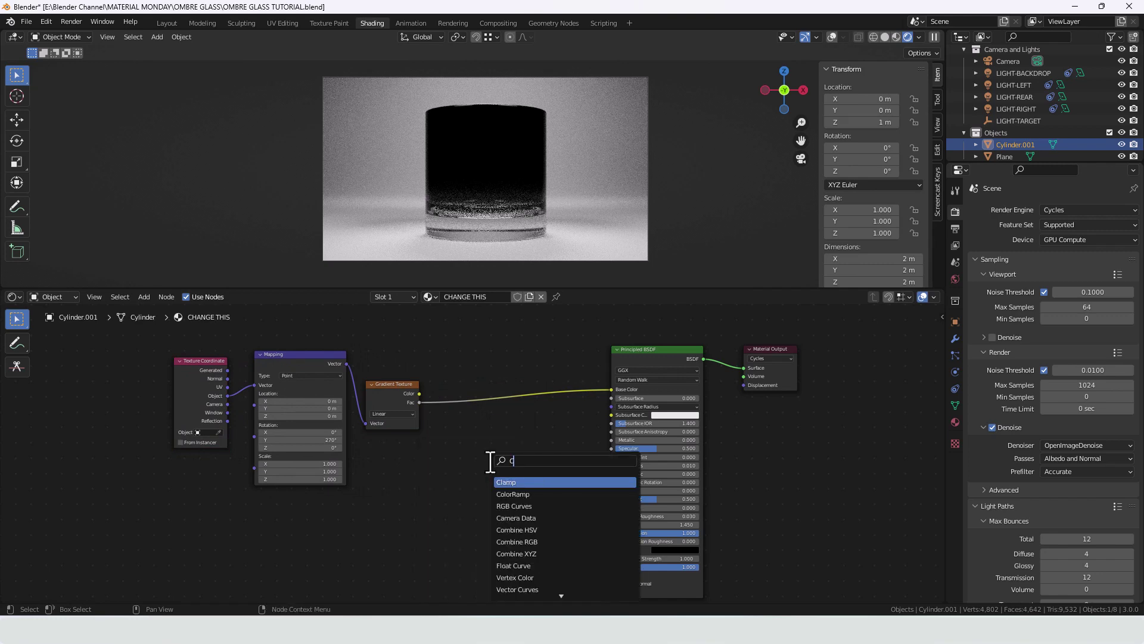
pyautogui.write('olor')
pyautogui.press('Return')
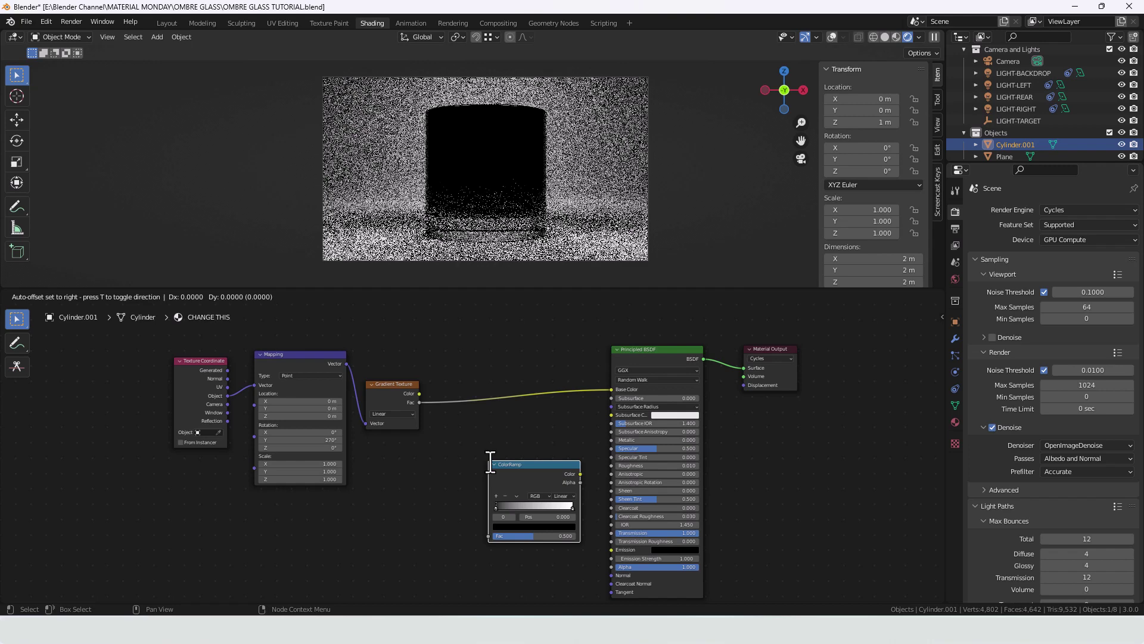
pyautogui.click(467, 376)
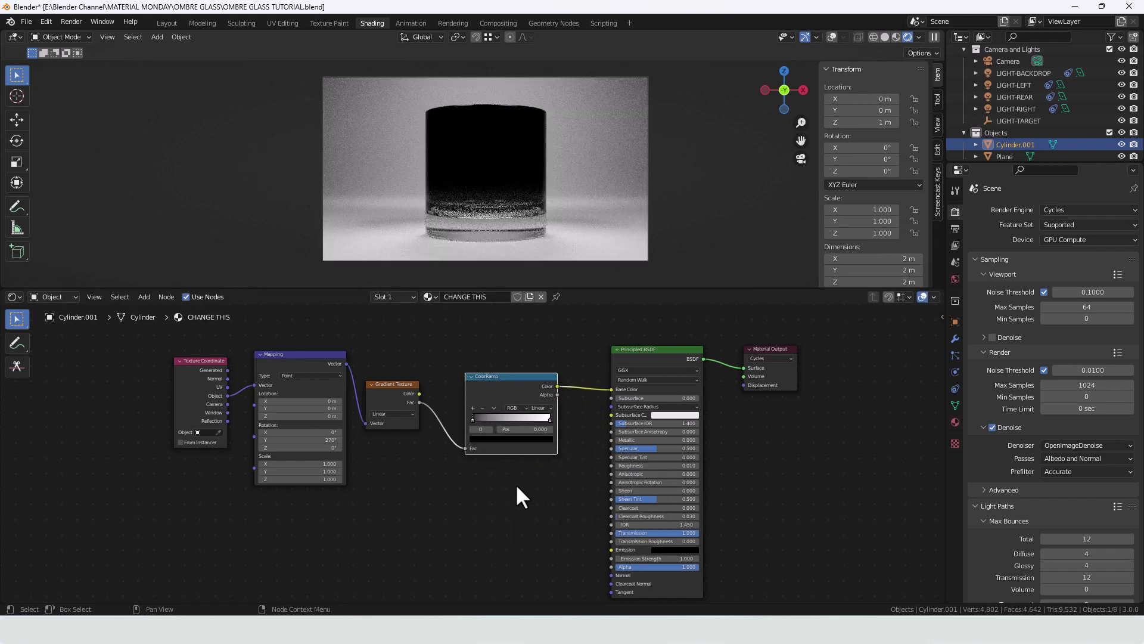
# - Set the ColorRamp interpolation to B-Spline and bring the node fully into view
pyautogui.scroll(3, 518, 482)
pyautogui.scroll(2, 529, 474)
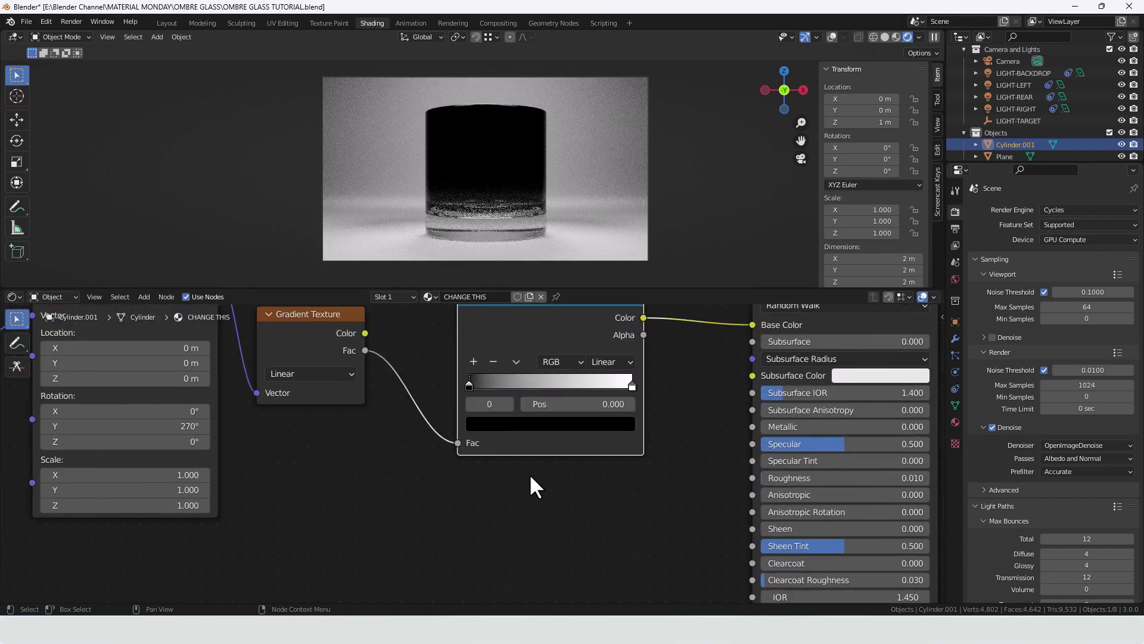
pyautogui.click(615, 362)
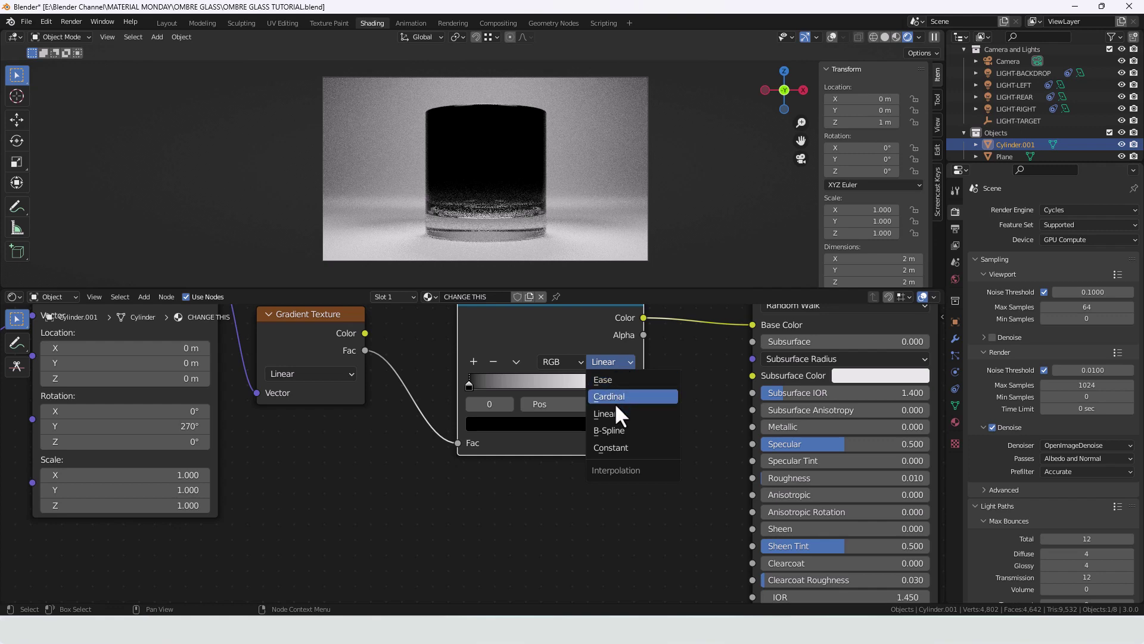
pyautogui.click(611, 430)
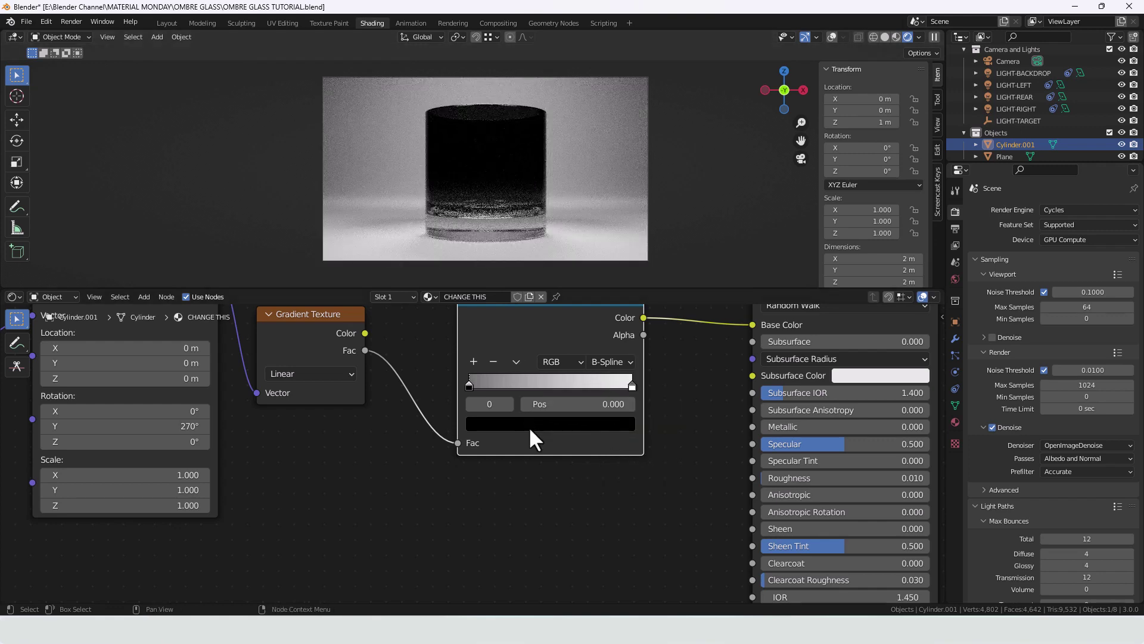
pyautogui.moveTo(528, 427); pyautogui.dragTo(525, 468, button='middle')
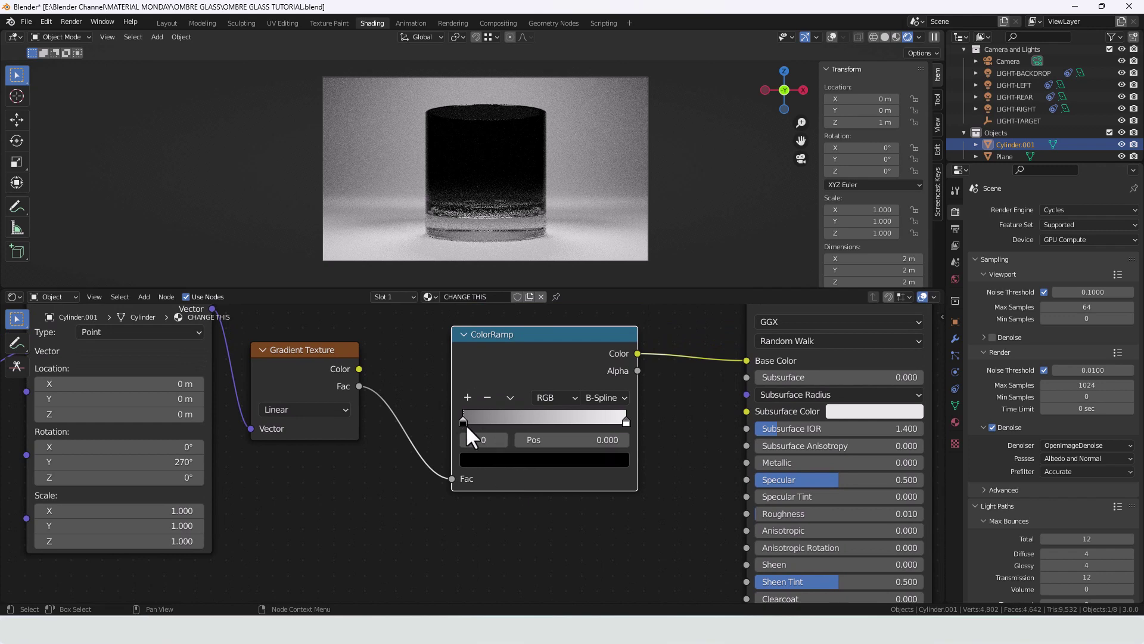
# - Colour the black ColorRamp stop dark amber: value 0.5, saturation 0.95, hue about 0.10
pyautogui.click(491, 460)
pyautogui.moveTo(498, 419); pyautogui.dragTo(563, 419)
pyautogui.click(564, 419)
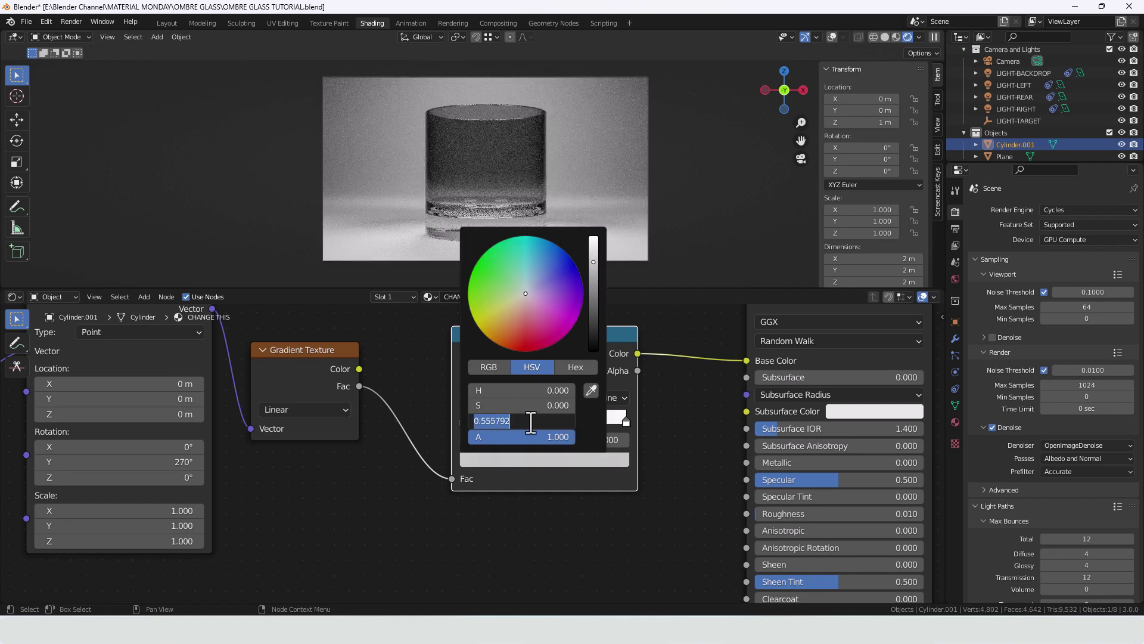
pyautogui.write('0.5')
pyautogui.press('Return')
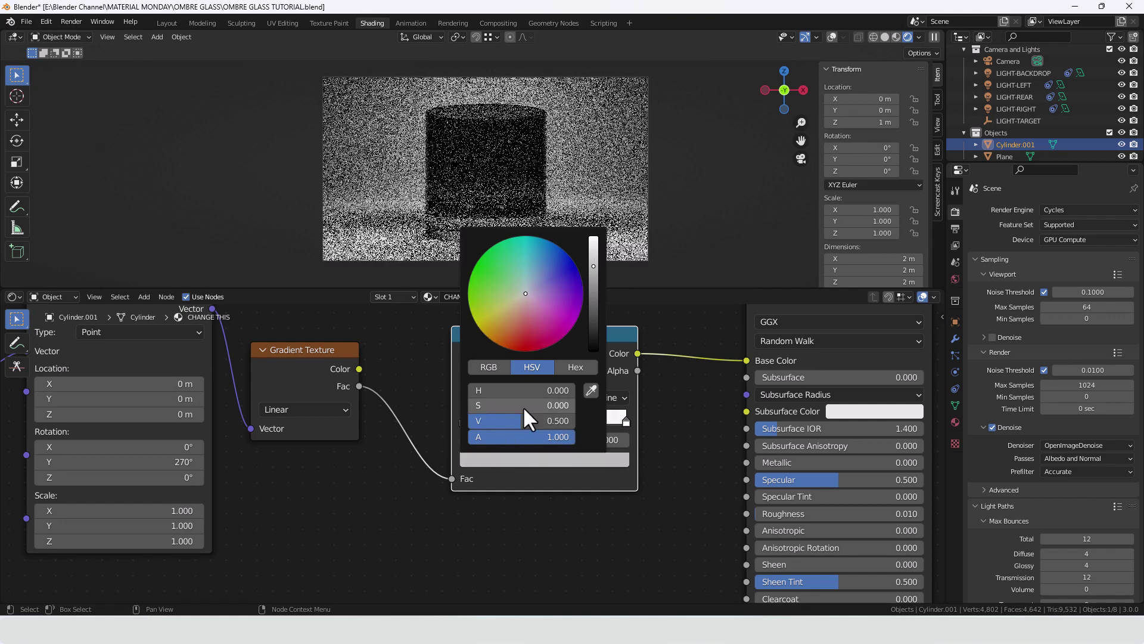
pyautogui.moveTo(523, 406); pyautogui.dragTo(624, 406)
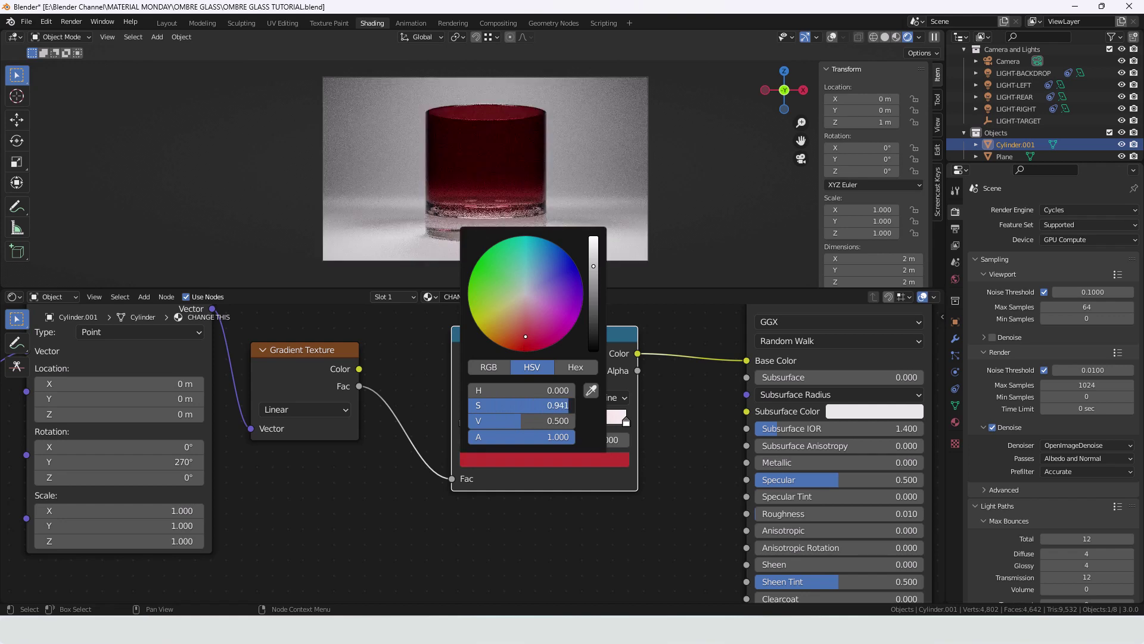
pyautogui.click(564, 404)
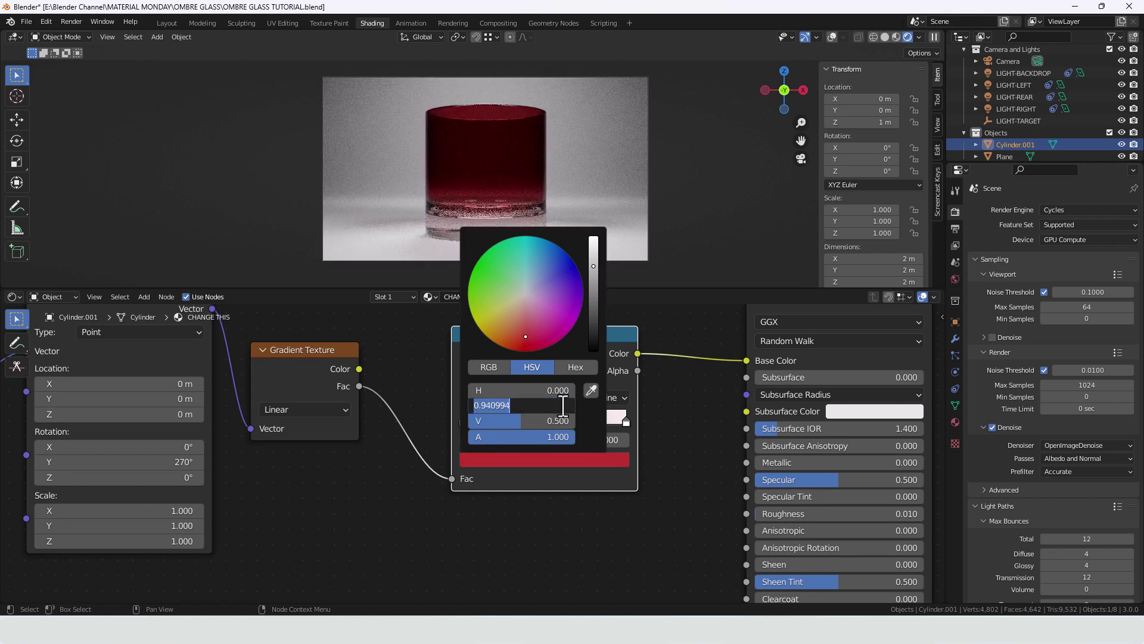
pyautogui.press('BackSpace')
pyautogui.write('.95')
pyautogui.press('Return')
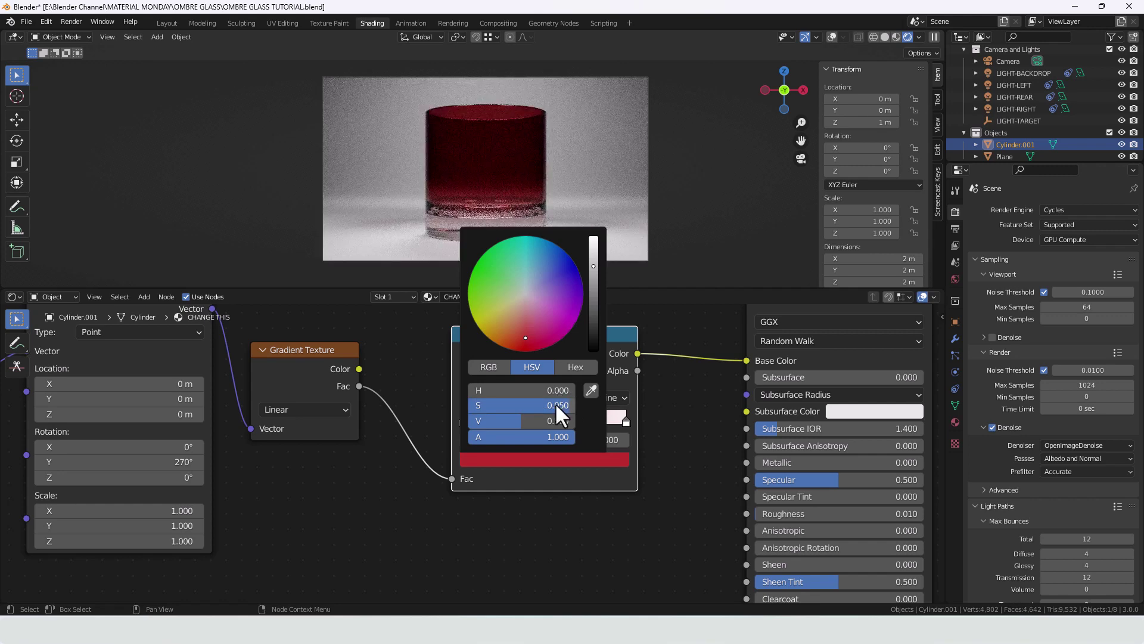
pyautogui.moveTo(504, 390); pyautogui.dragTo(515, 390)
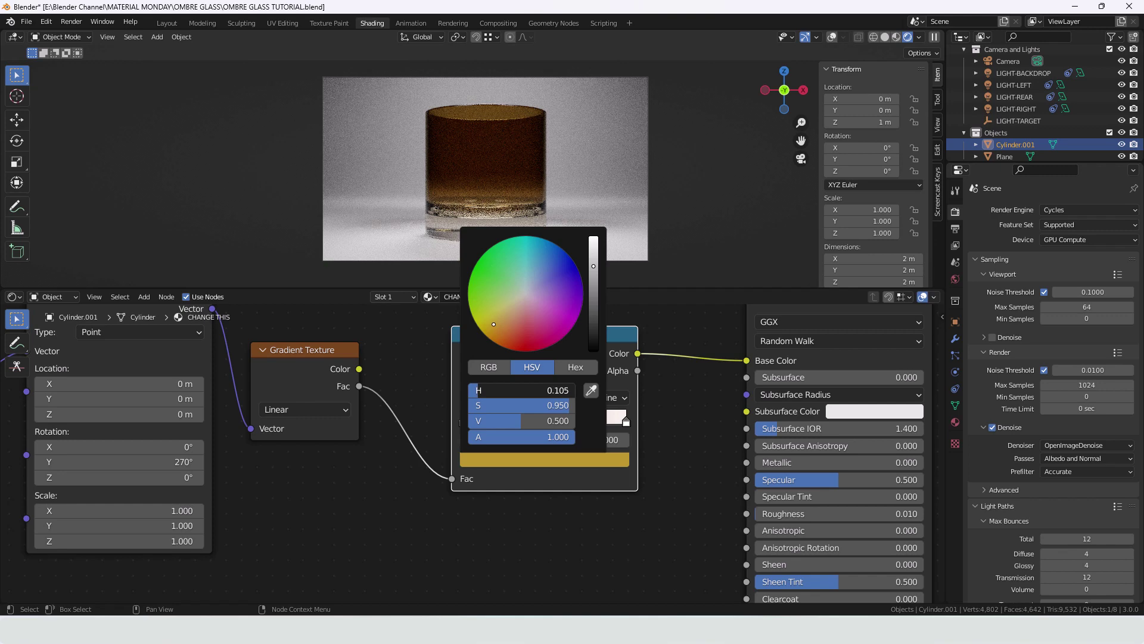
pyautogui.click(480, 391)
pyautogui.press('BackSpace')
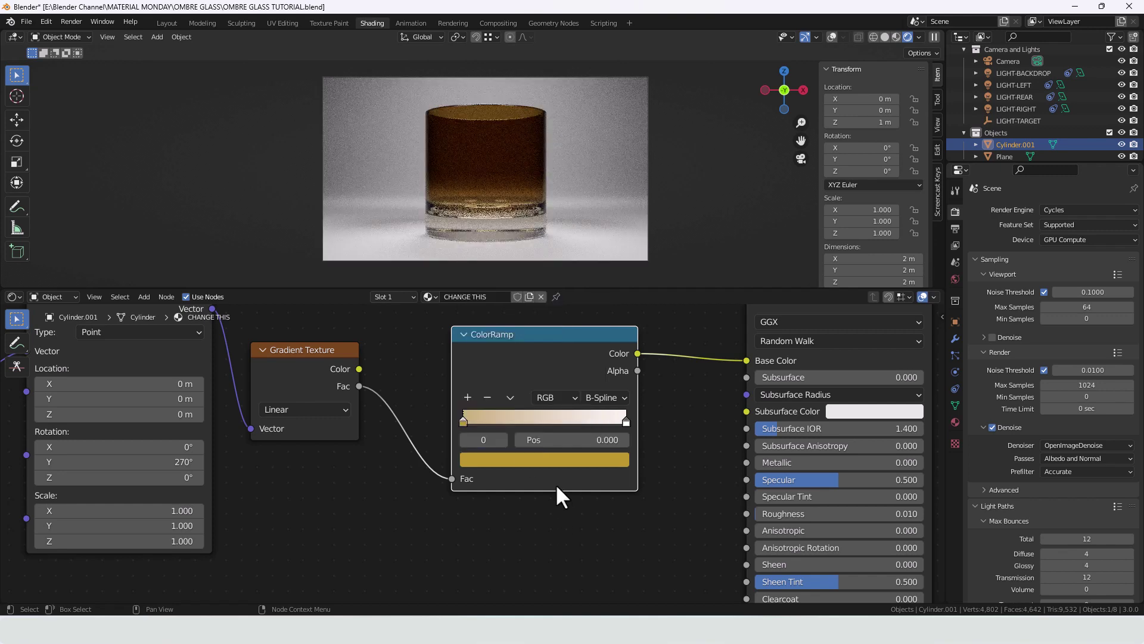
# - Move the ColorRamp's white right-hand stop to position 0.75
pyautogui.click(625, 421)
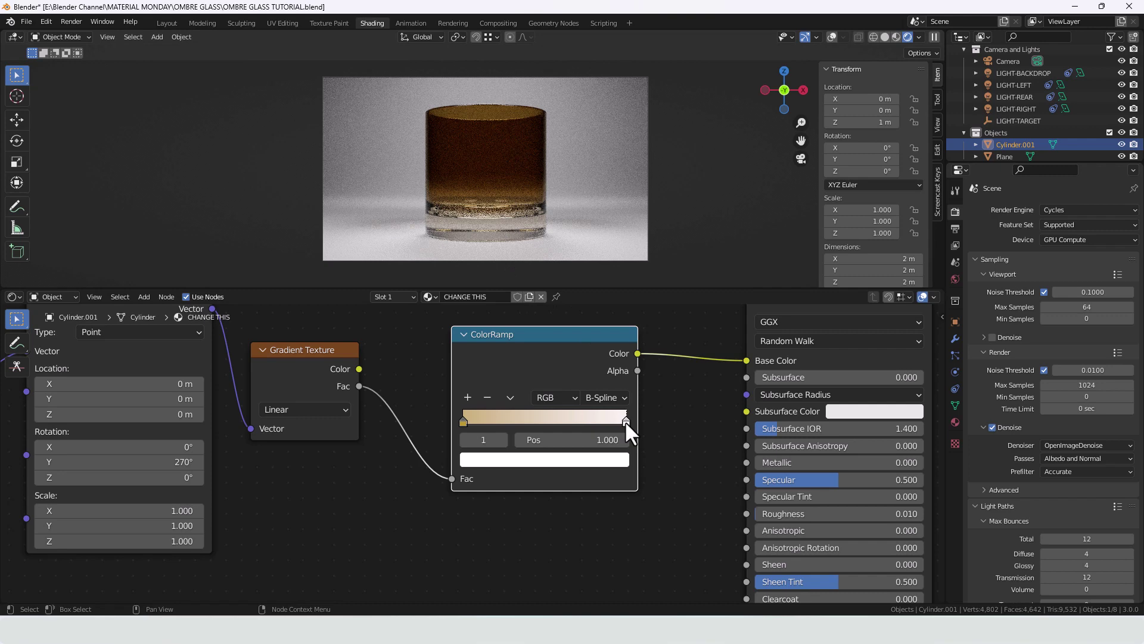
pyautogui.moveTo(625, 421); pyautogui.dragTo(549, 417)
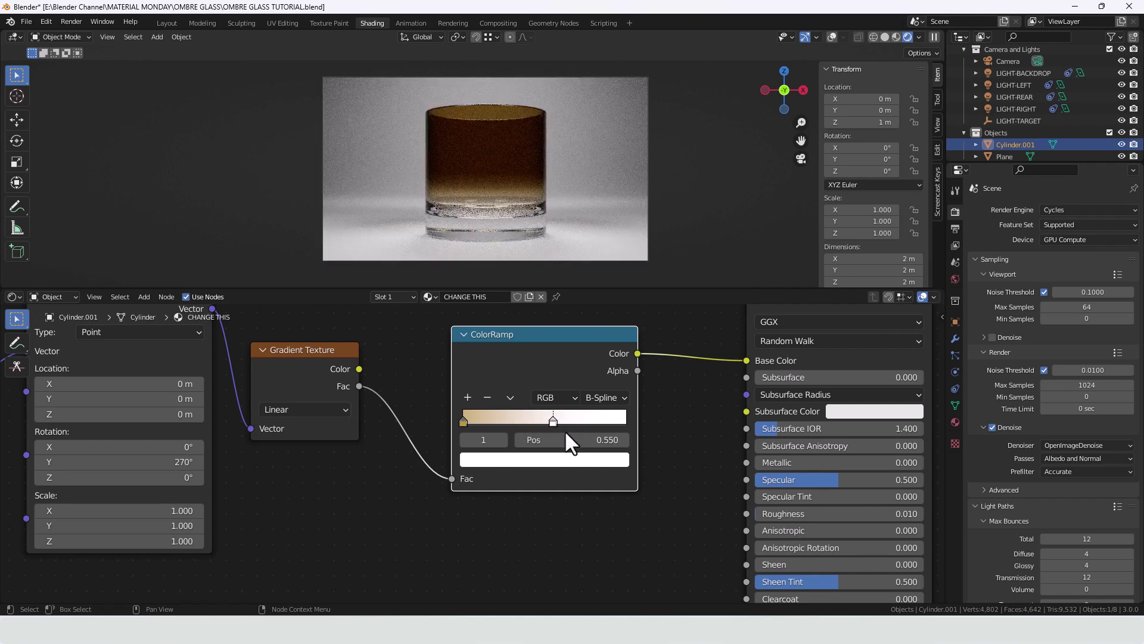
pyautogui.click(570, 440)
pyautogui.write('.75')
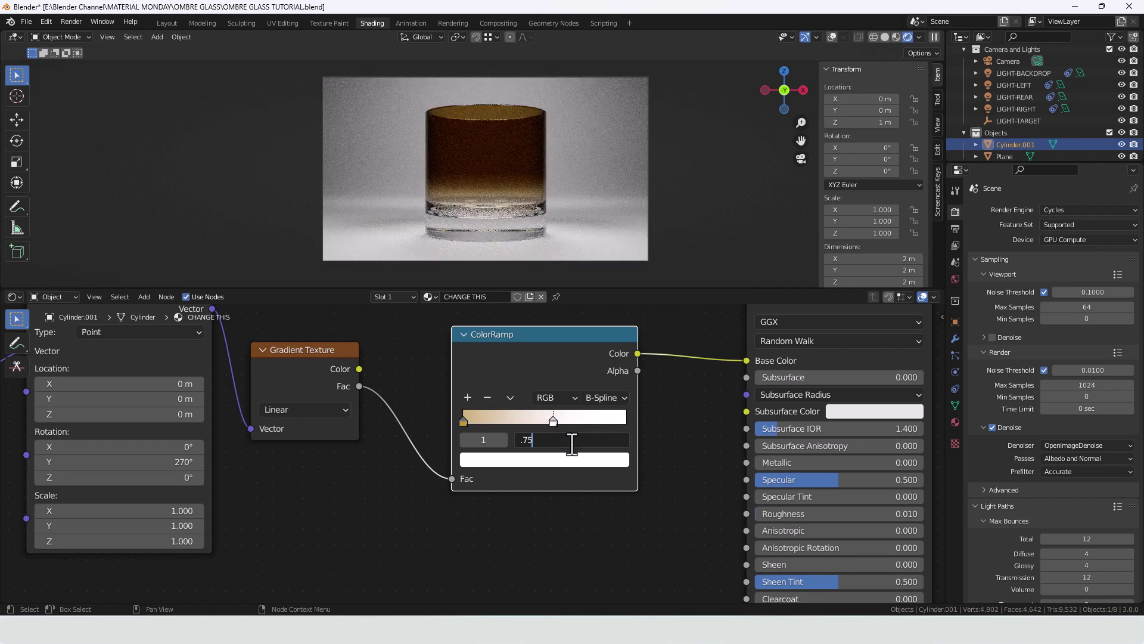
pyautogui.press('Return')
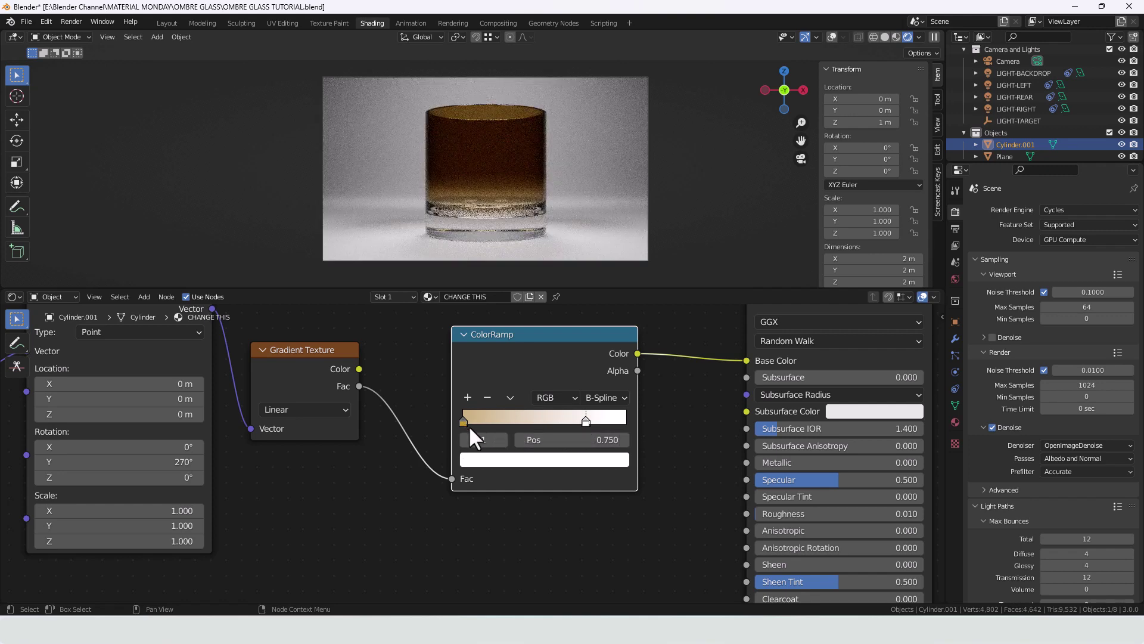
pyautogui.scroll(2, 469, 424)
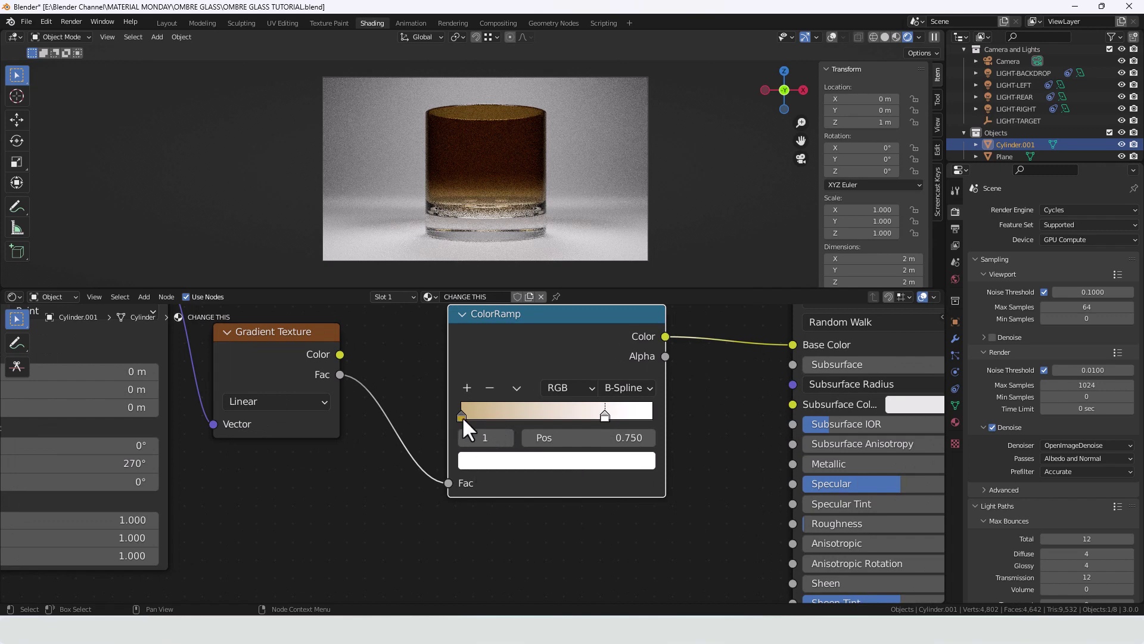
# - Set the left ColorRamp stop's colour to hex FFC500 by pasting the code
pyautogui.click(462, 416)
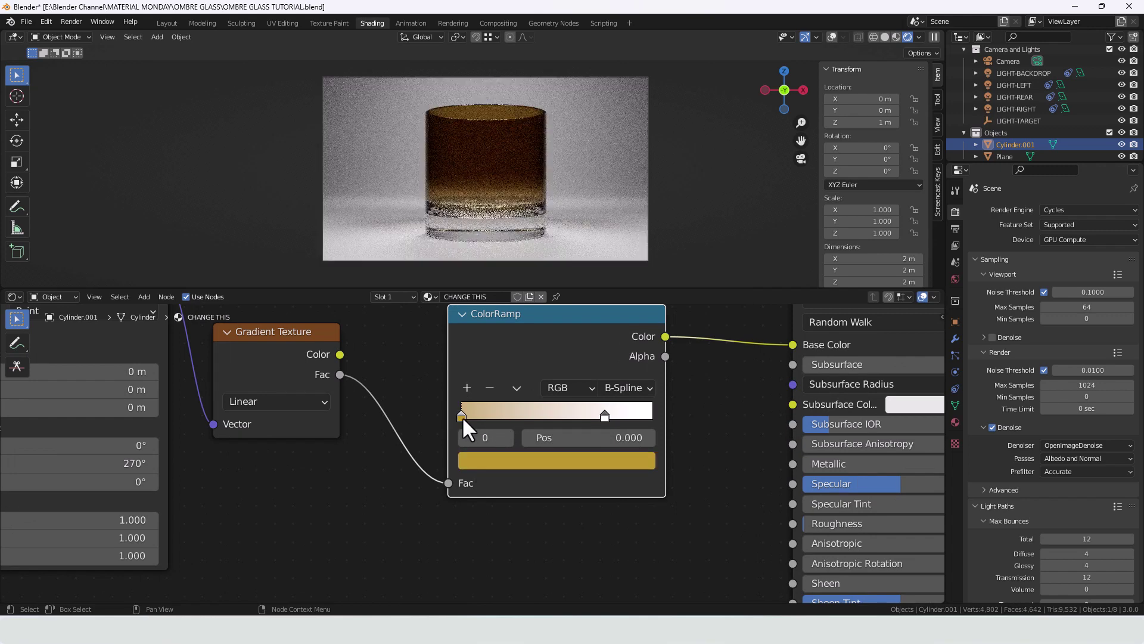
pyautogui.click(556, 461)
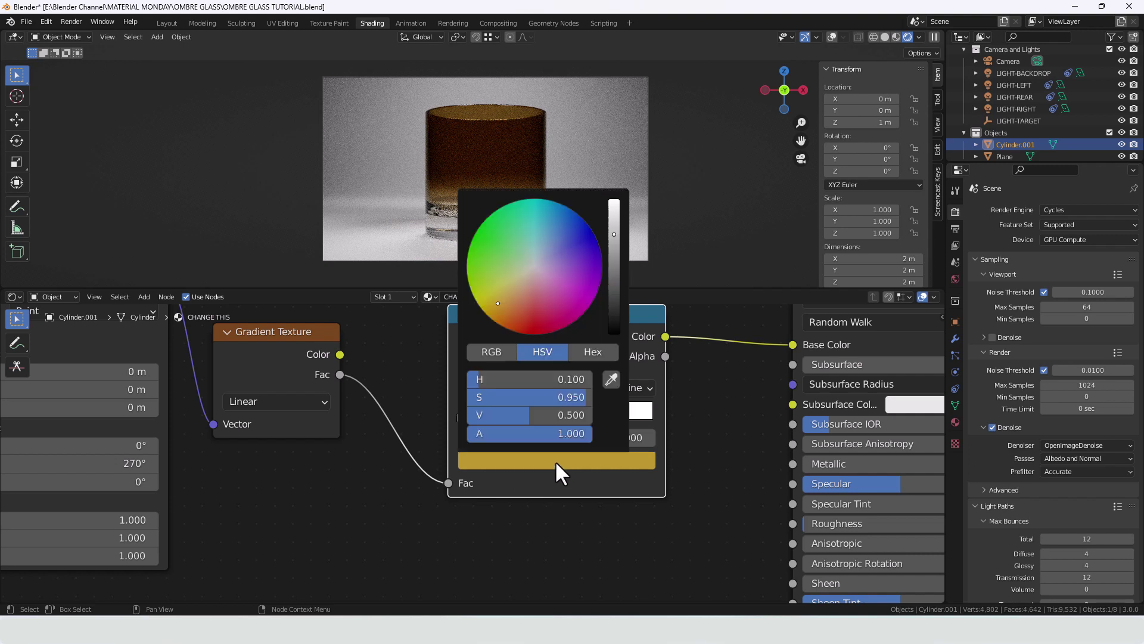
pyautogui.click(584, 350)
pyautogui.click(537, 380)
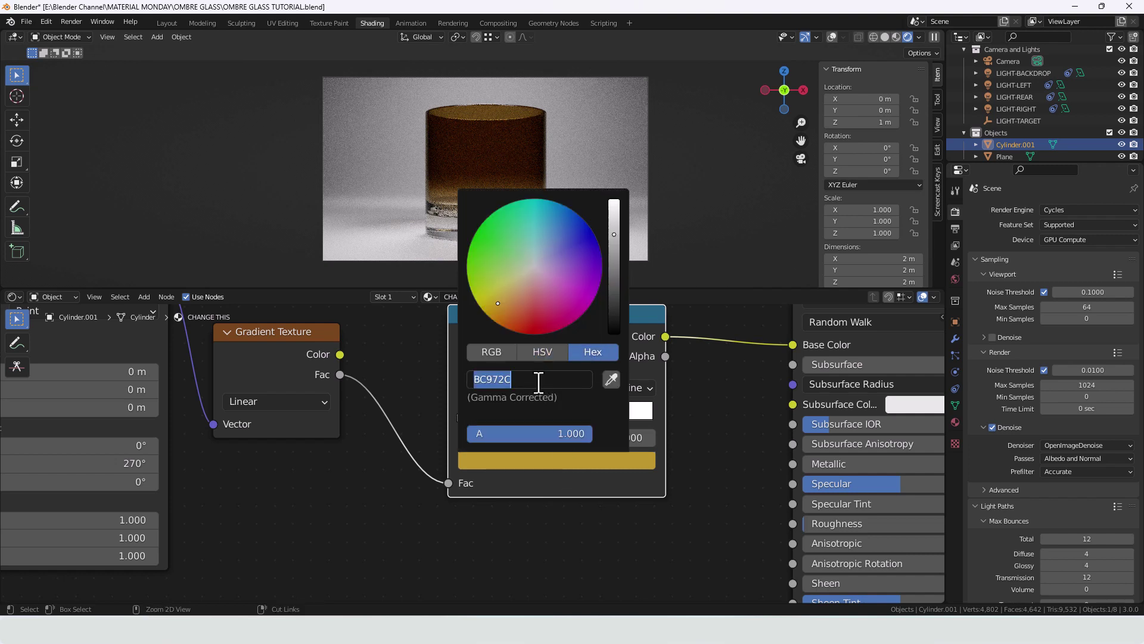
pyautogui.write('FFC500')
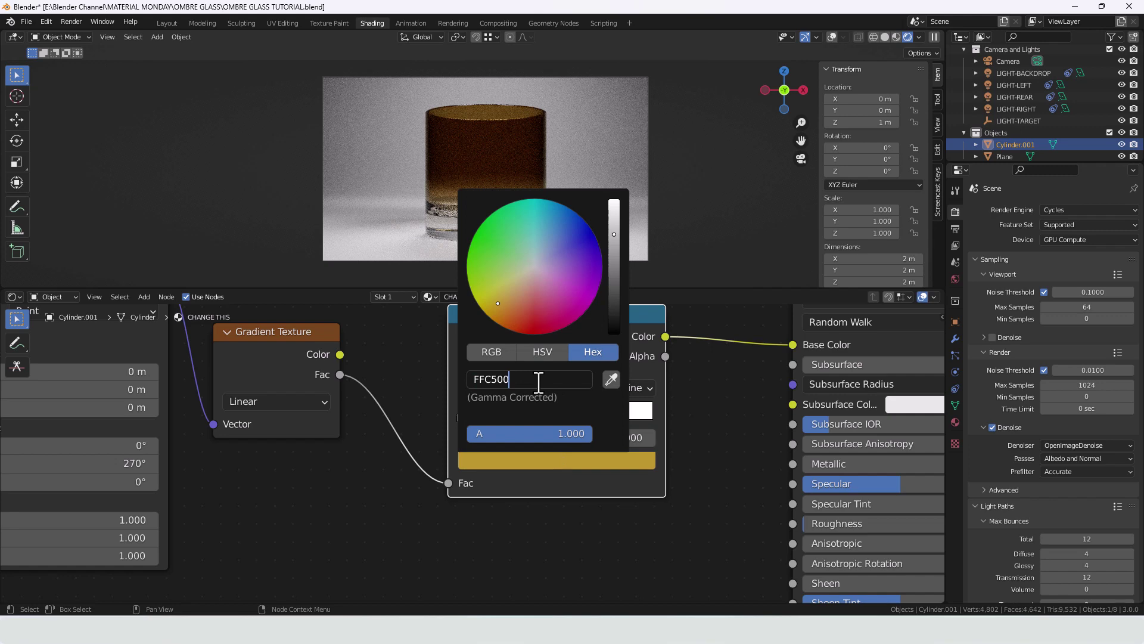
pyautogui.press('Return')
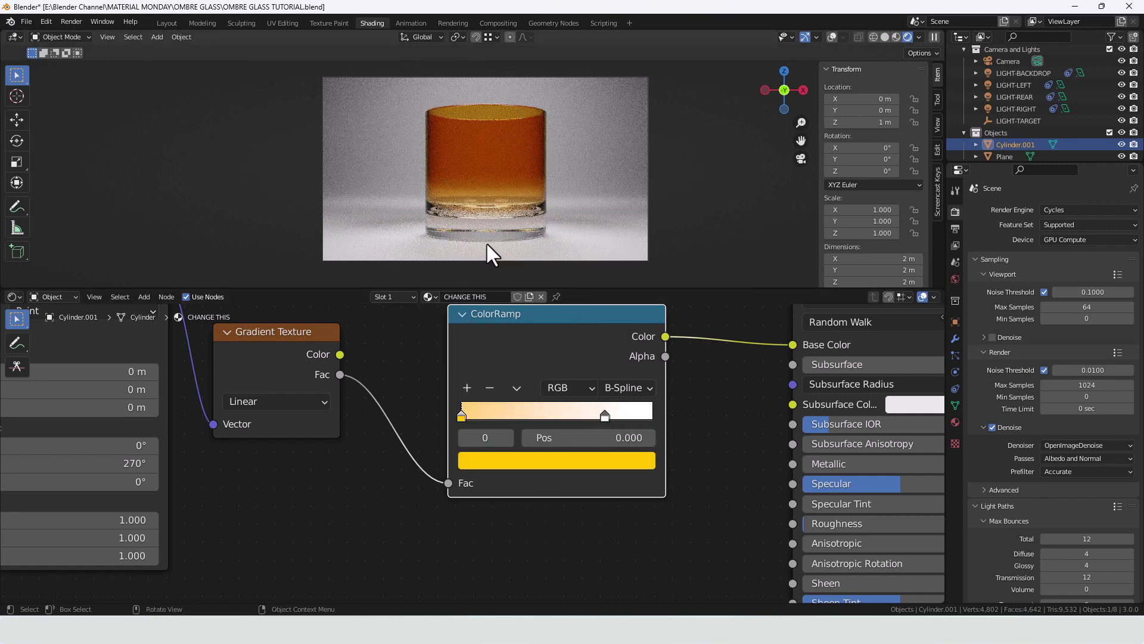
# - Add a new ColorRamp stop and slide the white stop left to about 0.514
pyautogui.click(604, 416)
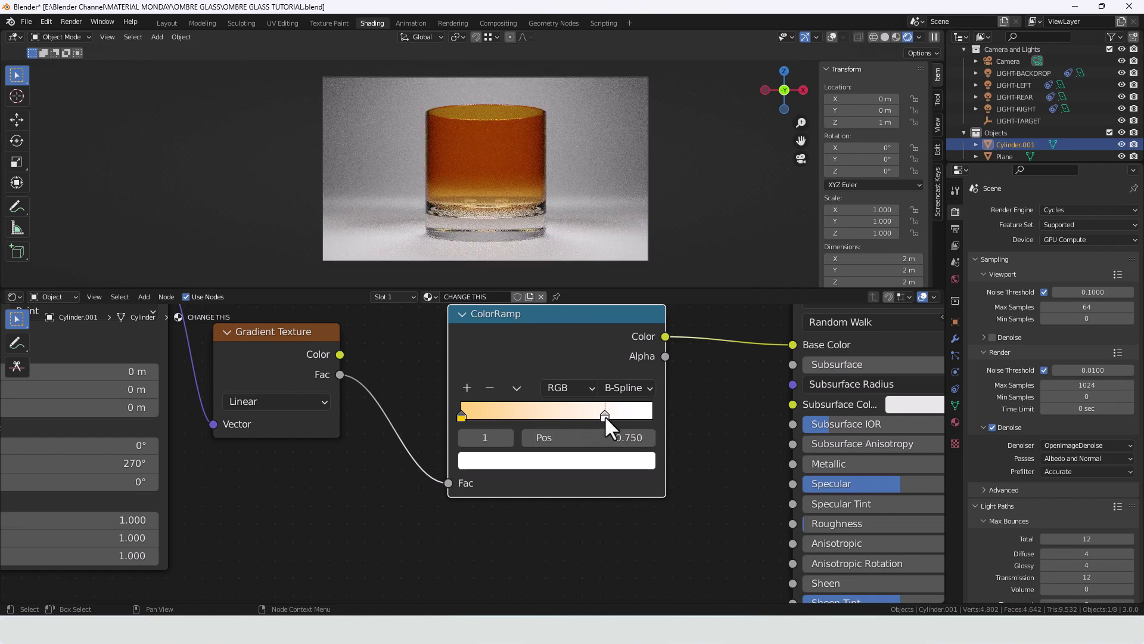
pyautogui.click(467, 388)
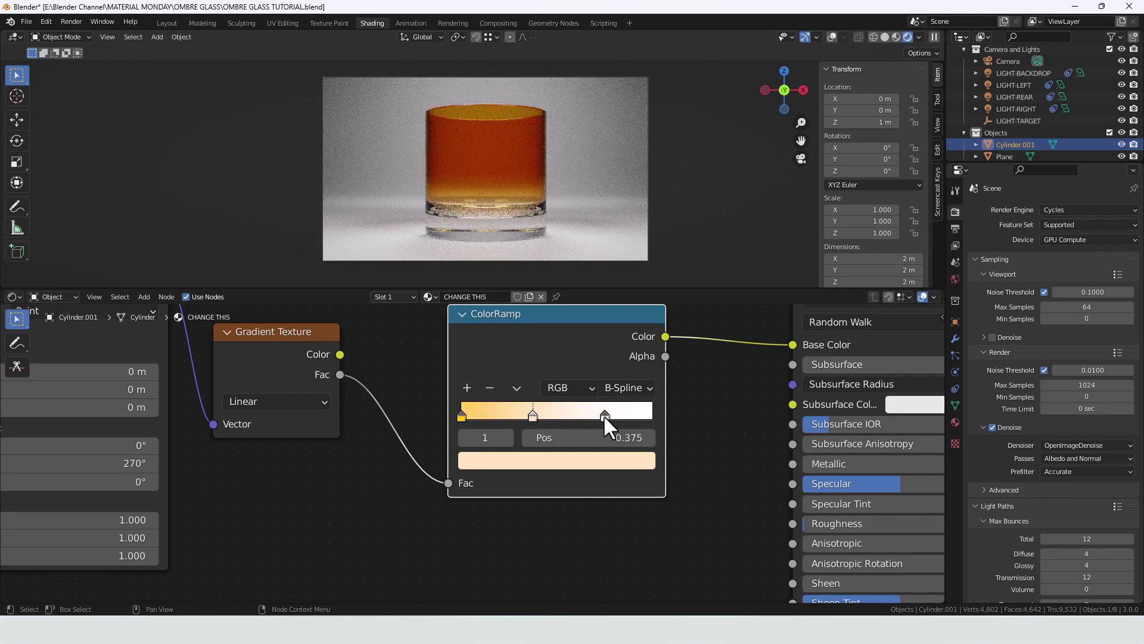
pyautogui.moveTo(603, 416); pyautogui.dragTo(499, 416)
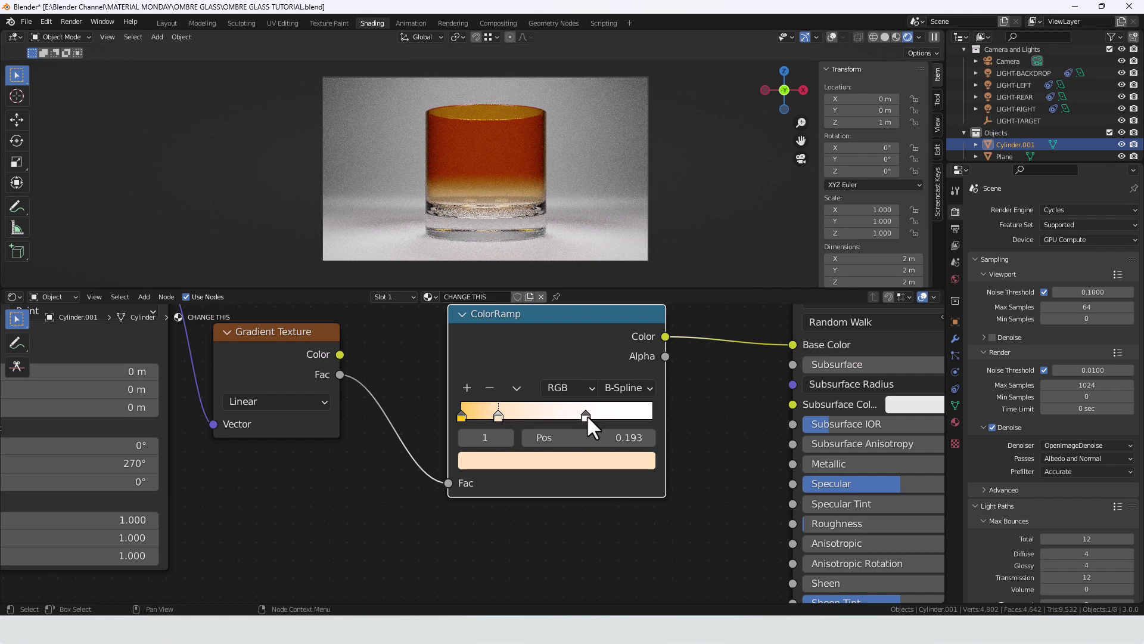
pyautogui.moveTo(588, 415); pyautogui.dragTo(552, 416)
# - Make the middle peach stop paler by setting its saturation to 0.25
pyautogui.click(498, 416)
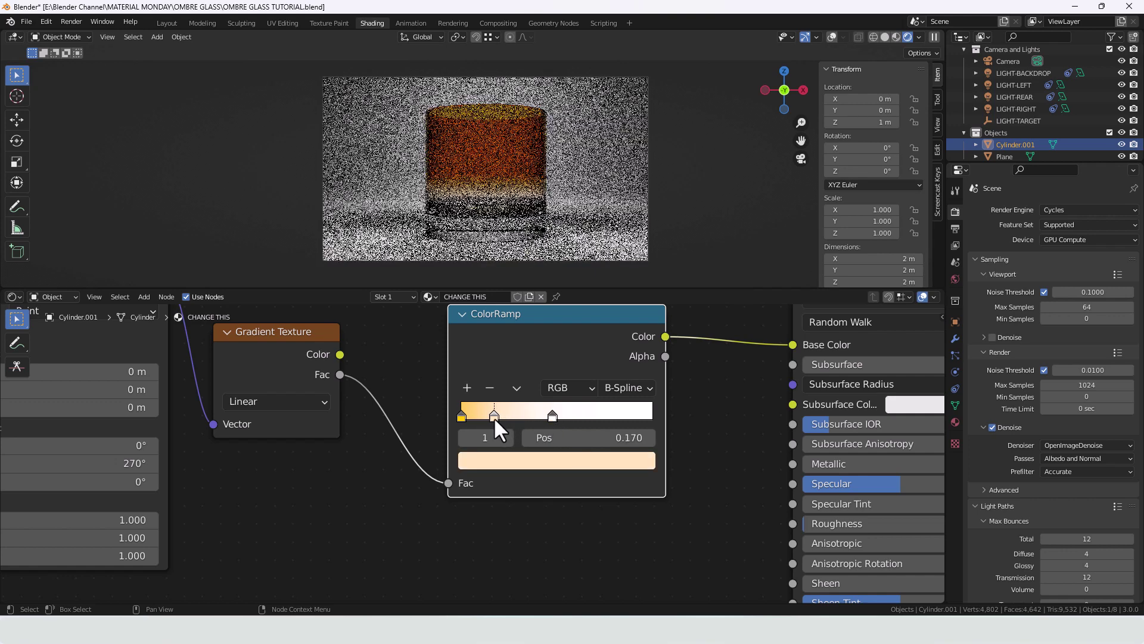
pyautogui.click(529, 456)
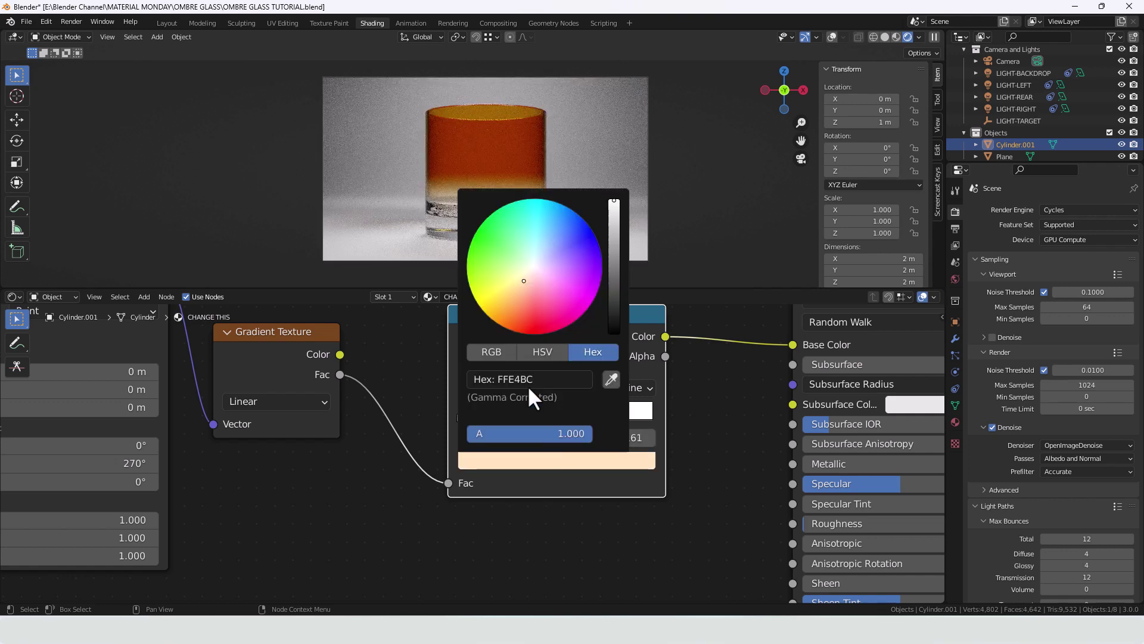
pyautogui.click(498, 351)
pyautogui.click(542, 351)
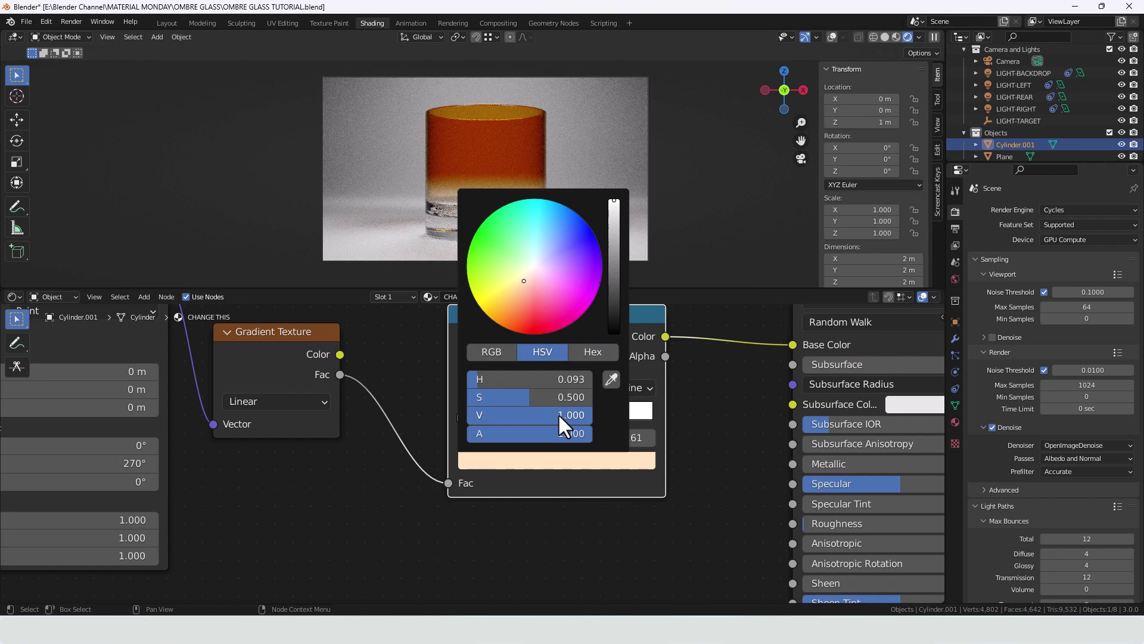
pyautogui.click(552, 397)
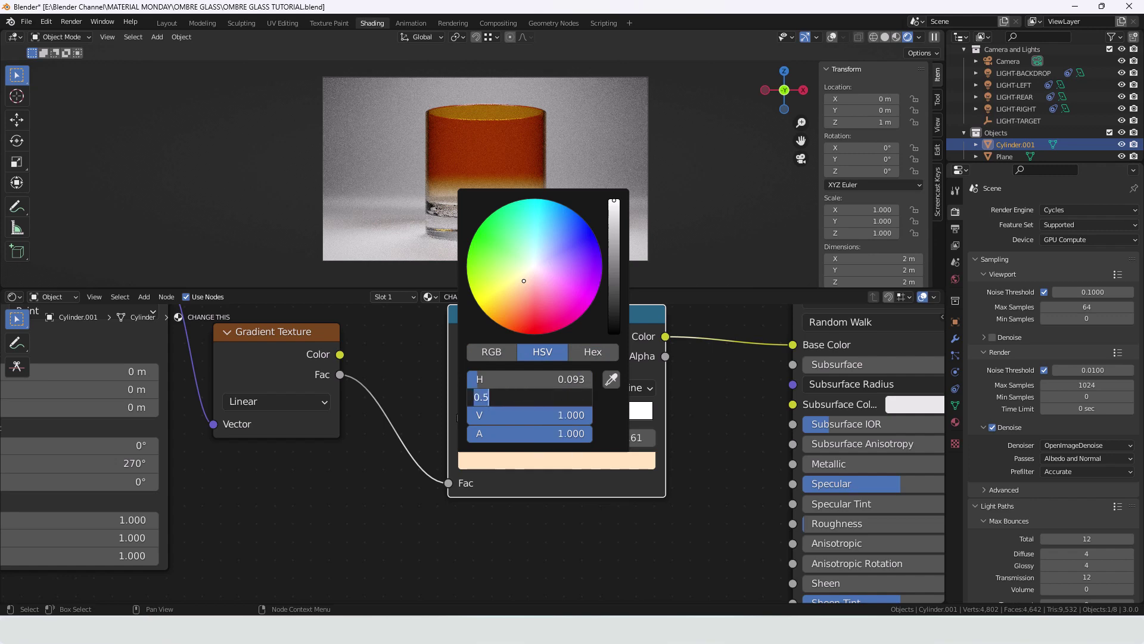
pyautogui.write('0.25')
pyautogui.press('Return')
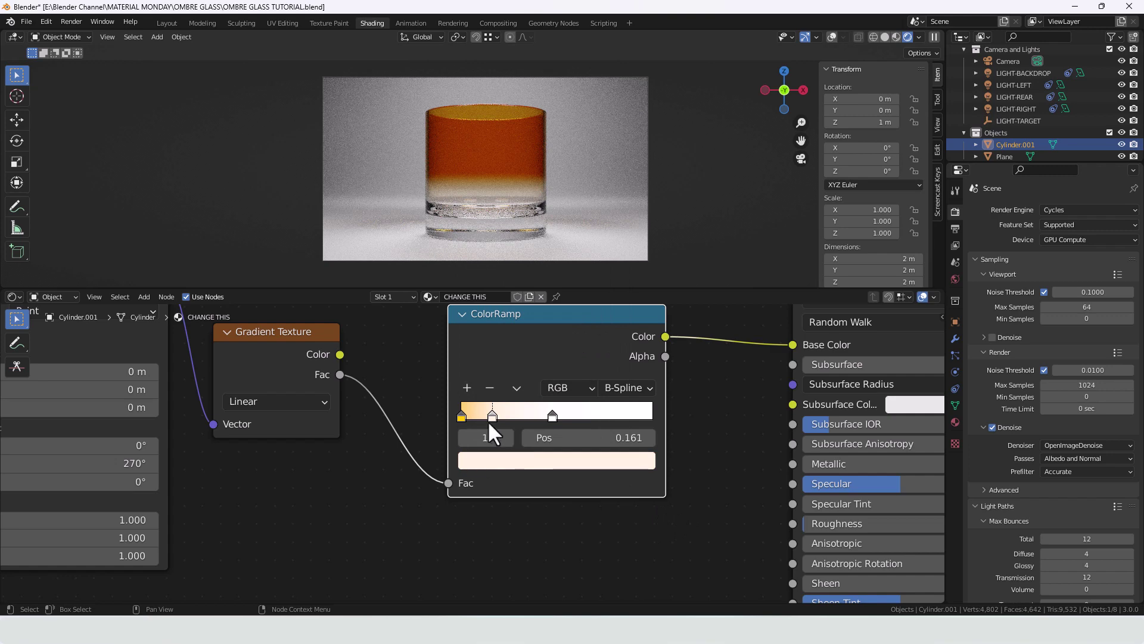
# - Move the white stop right to about 0.664 and nudge the peach and amber stops
pyautogui.click(499, 462)
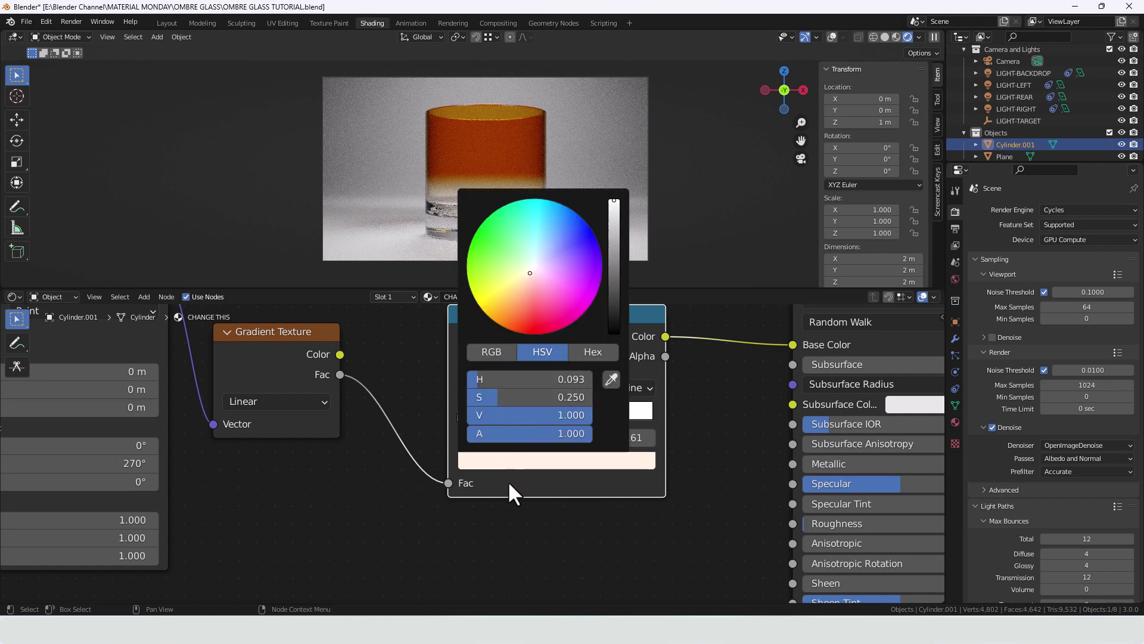
pyautogui.moveTo(553, 413); pyautogui.dragTo(661, 410)
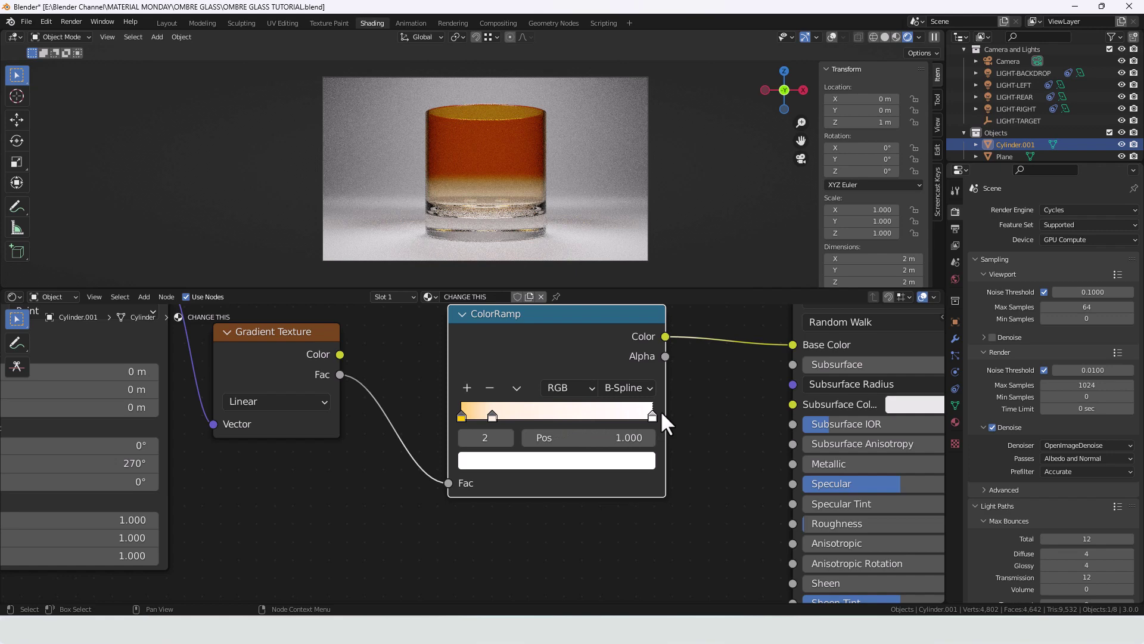
pyautogui.moveTo(493, 416); pyautogui.dragTo(414, 420)
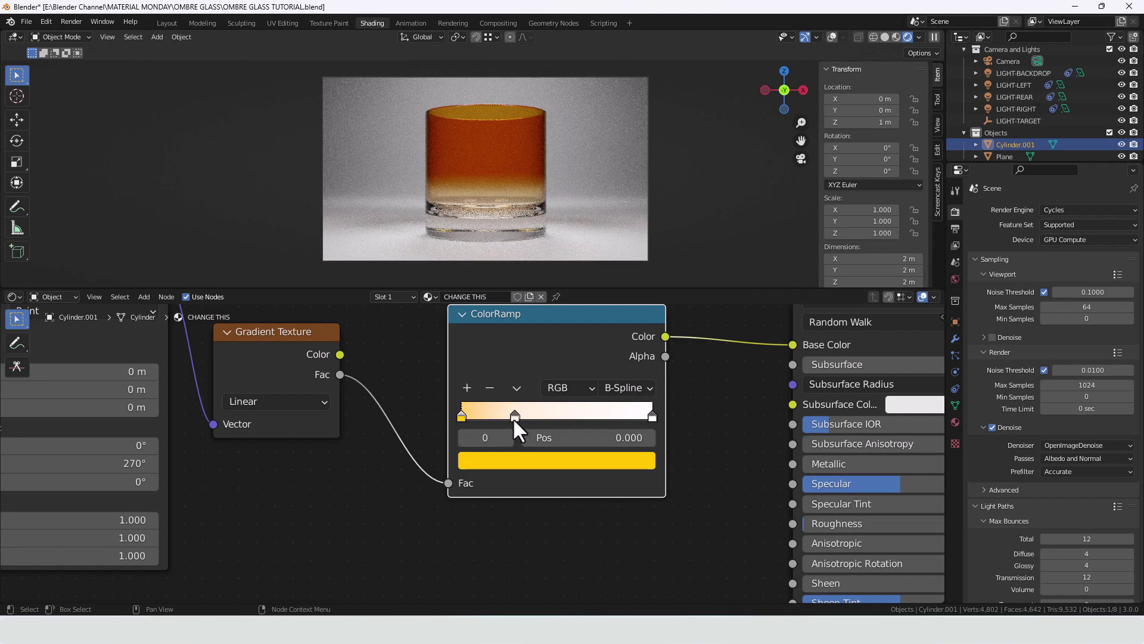
# - Undo twice to return the white stop to 0.477, then spread the texture nodes and Principled BSDF apart
pyautogui.hotkey('ctrl', 'z')
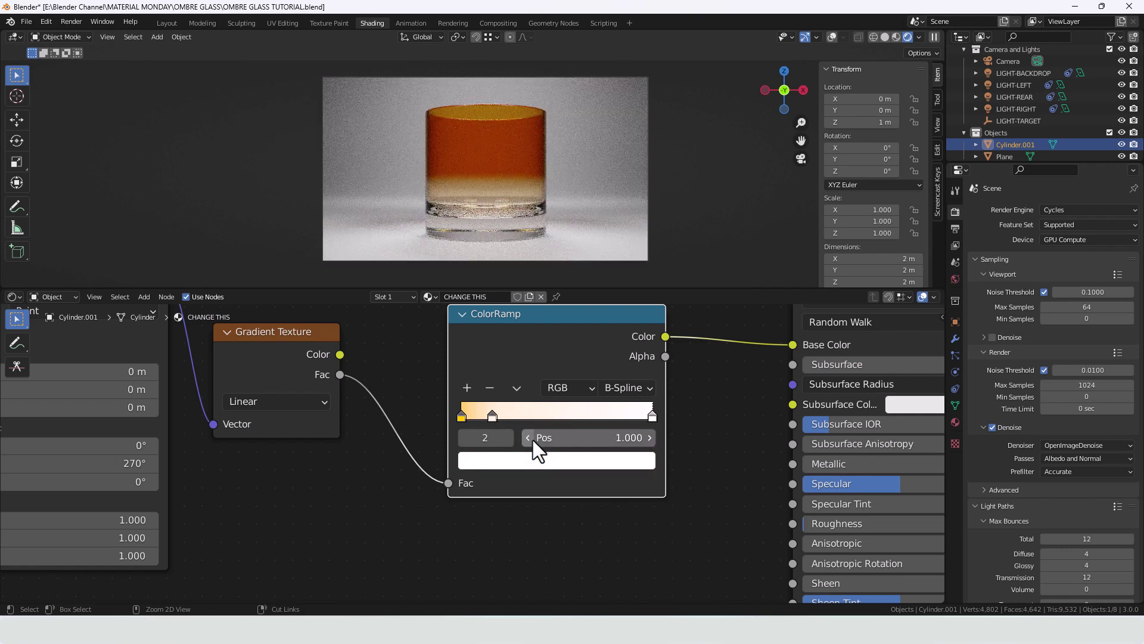
pyautogui.hotkey('ctrl', 'z')
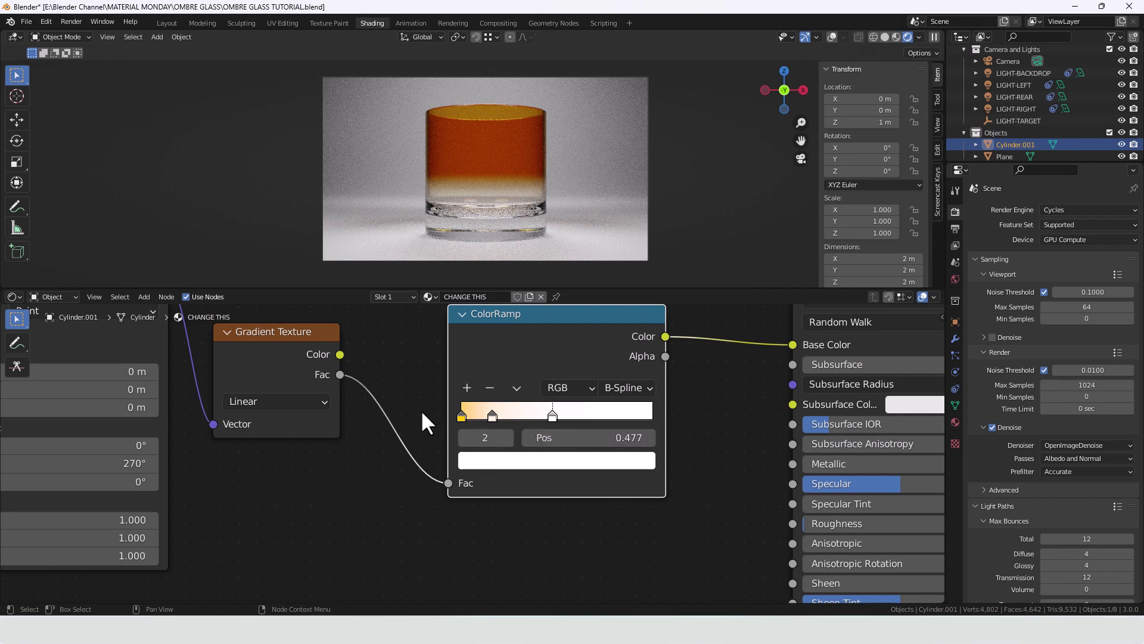
pyautogui.scroll(-3, 421, 409)
pyautogui.moveTo(75, 375); pyautogui.dragTo(404, 410)
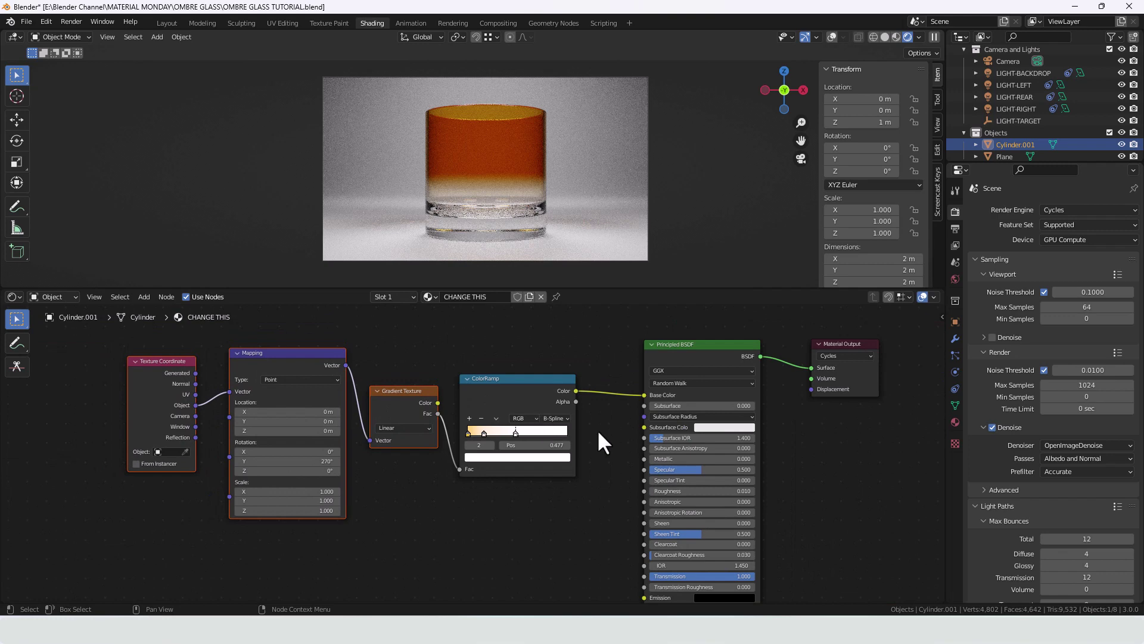
pyautogui.scroll(-1, 609, 428)
pyautogui.moveTo(655, 367); pyautogui.dragTo(644, 366)
pyautogui.moveTo(709, 483); pyautogui.dragTo(719, 478, button='middle')
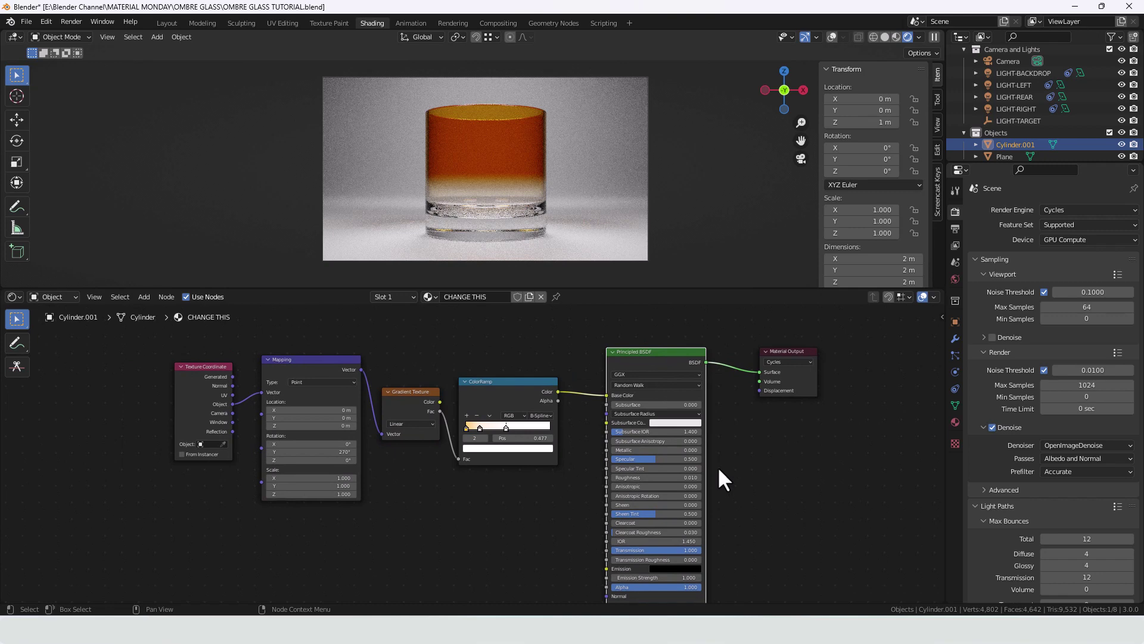
# - Paste the yellow colour onto the white stop and move it to the ramp's right end
pyautogui.scroll(4, 524, 444)
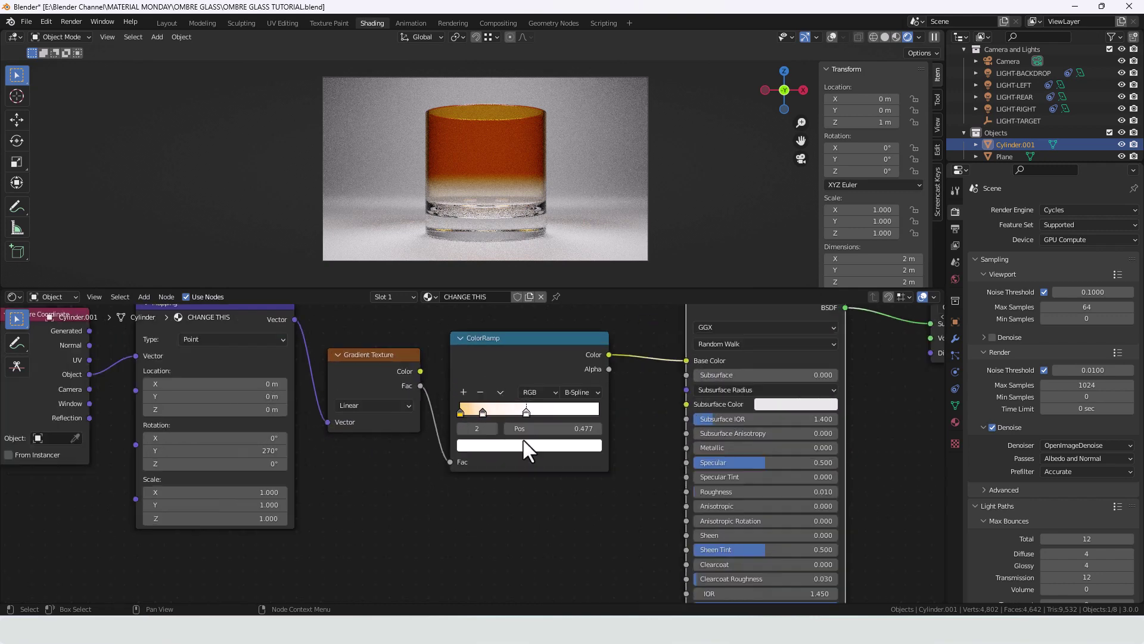
pyautogui.click(454, 398)
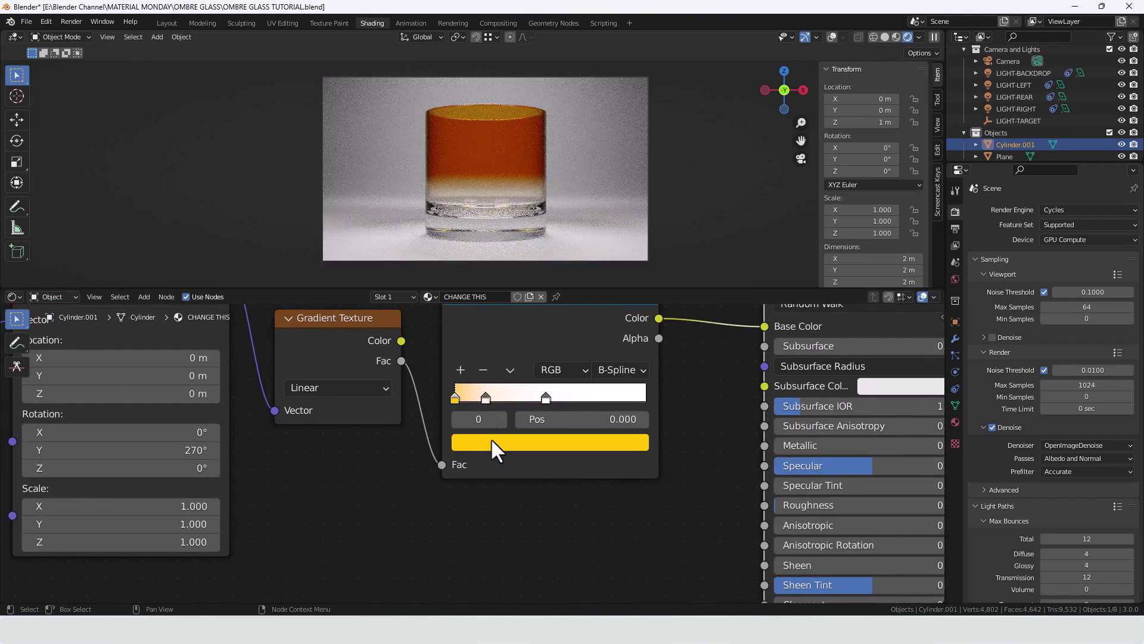
pyautogui.click(545, 399)
pyautogui.hotkey('ctrl', 'v')
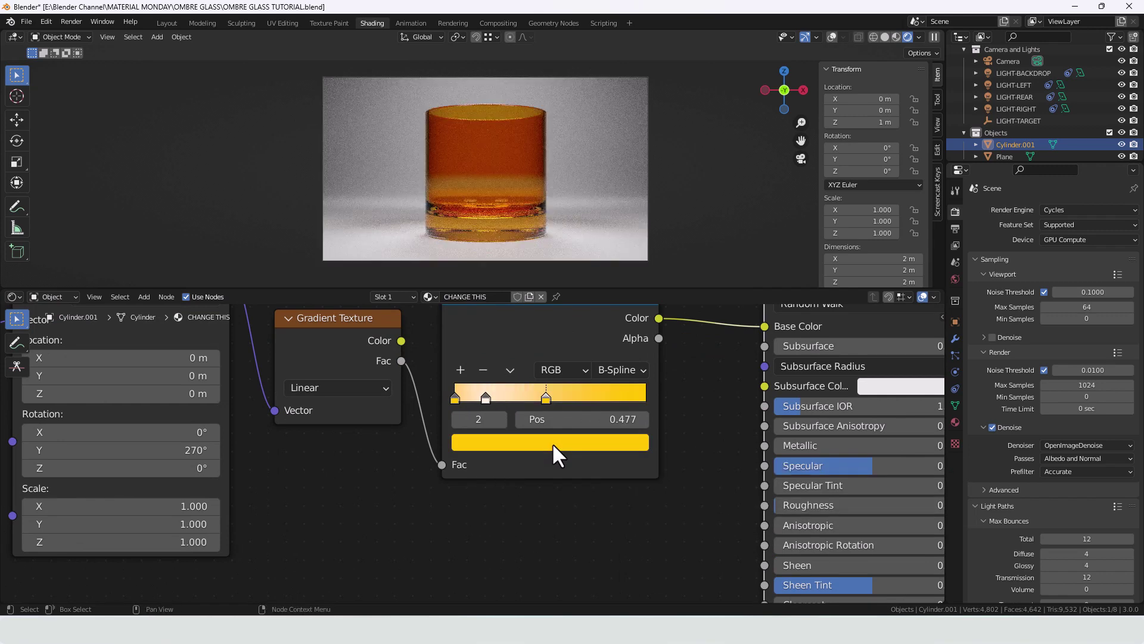
pyautogui.moveTo(545, 399); pyautogui.dragTo(660, 398)
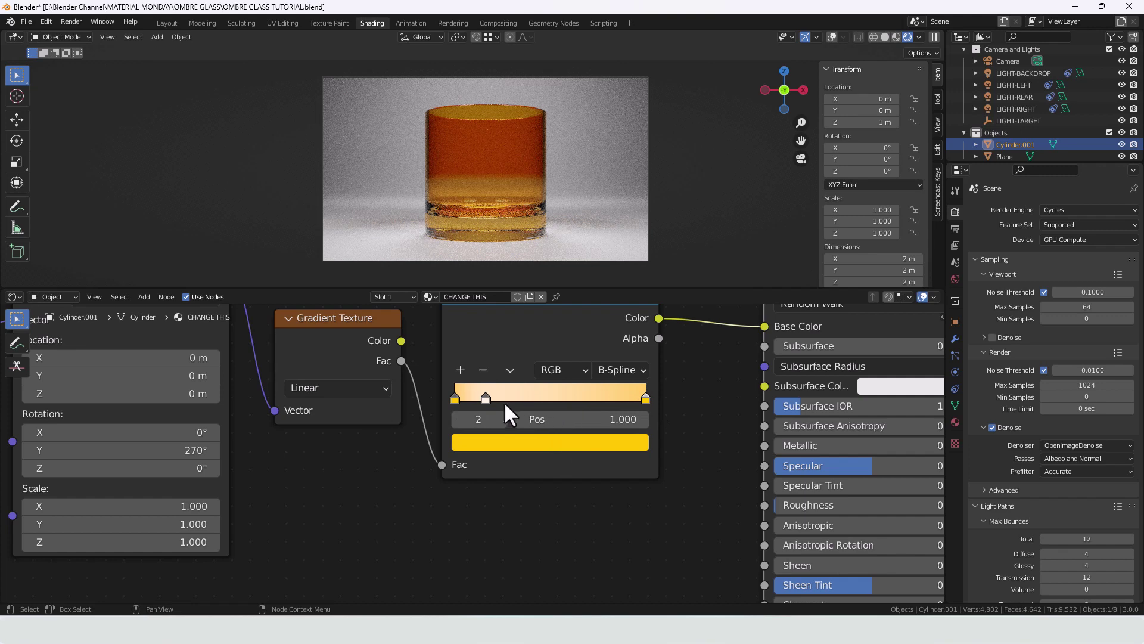
# - Slide the middle stop to about 0.470, desaturate it to white, and set Mapping Location X to 0.6 m
pyautogui.click(486, 399)
pyautogui.moveTo(487, 399); pyautogui.dragTo(548, 396)
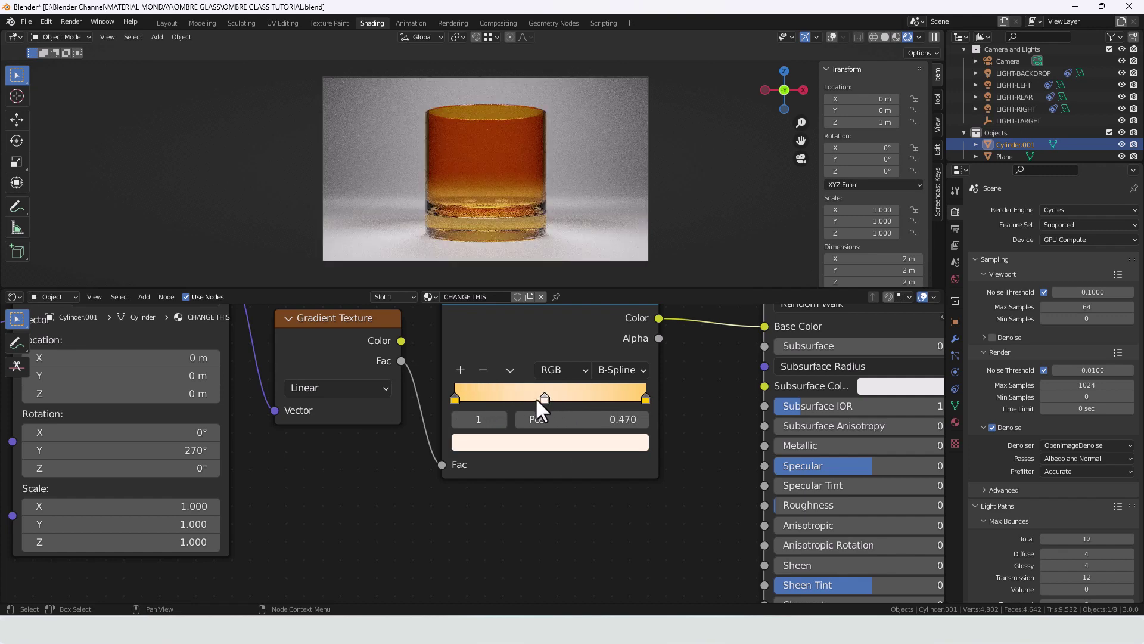
pyautogui.click(534, 441)
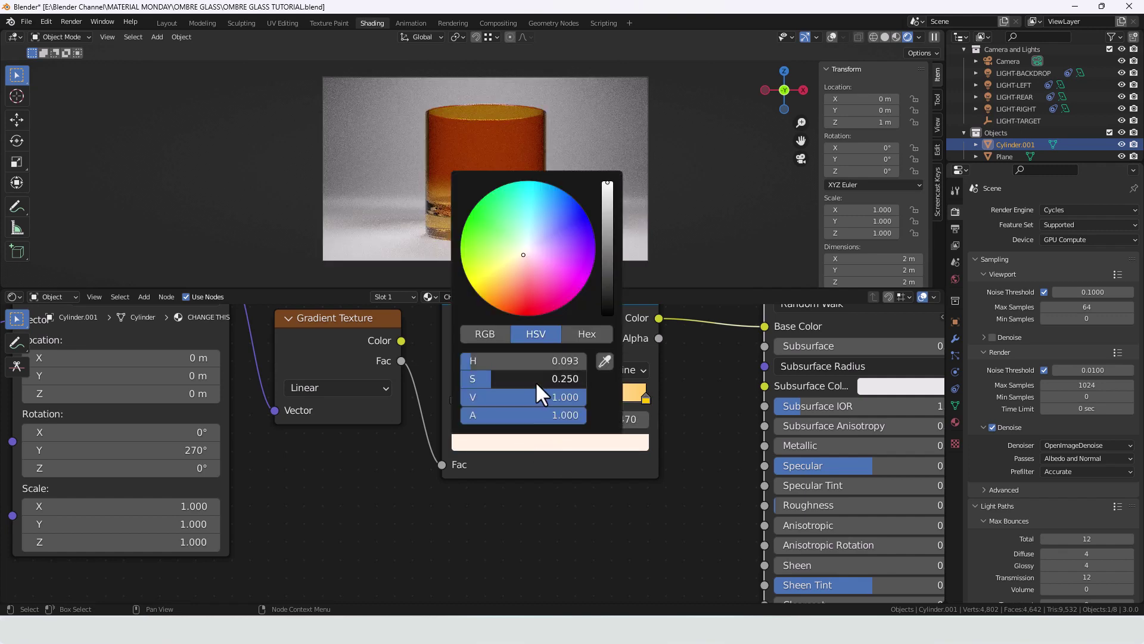
pyautogui.moveTo(536, 379); pyautogui.dragTo(495, 379)
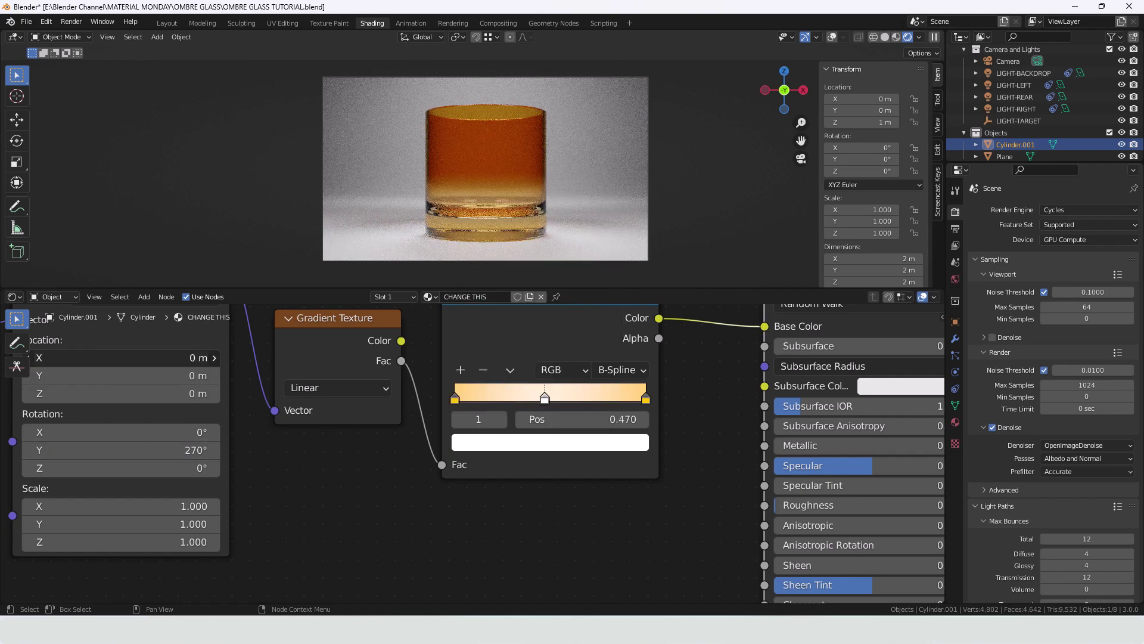
pyautogui.moveTo(192, 358)
pyautogui.mouseDown()
pyautogui.moveTo(226, 358)
pyautogui.moveTo(209, 358)
pyautogui.mouseUp()
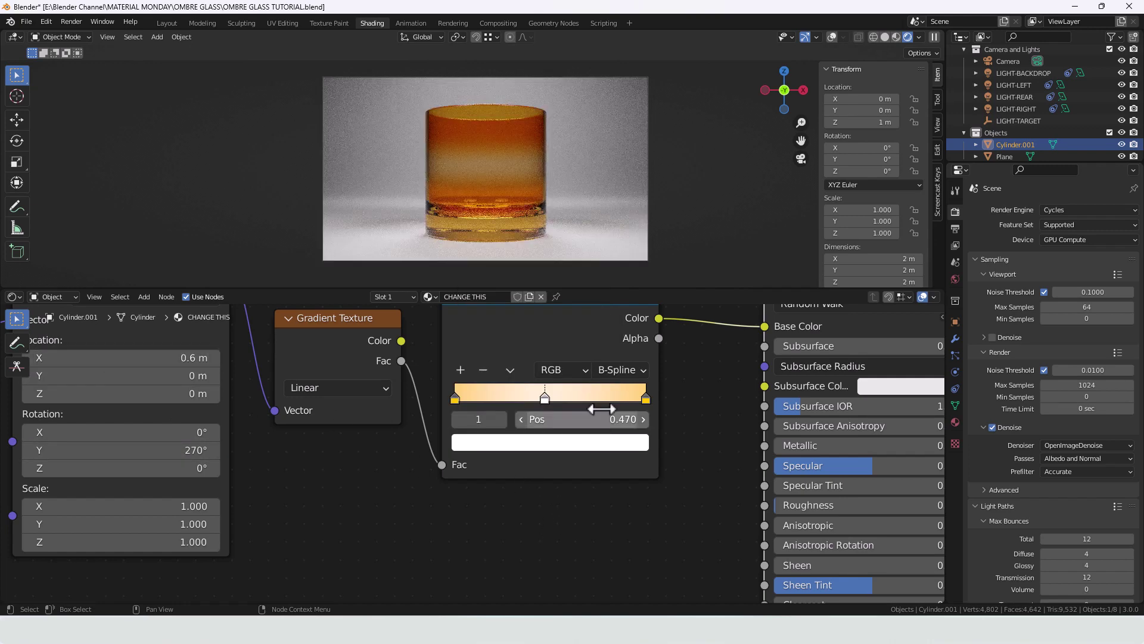
# - Undo the last two edits, restoring the amber-to-clear ramp, and set Mapping Location X to 0.5 m
pyautogui.hotkey('ctrl', 'z')
pyautogui.hotkey('ctrl', 'z')
pyautogui.hotkey('ctrl', 'z')
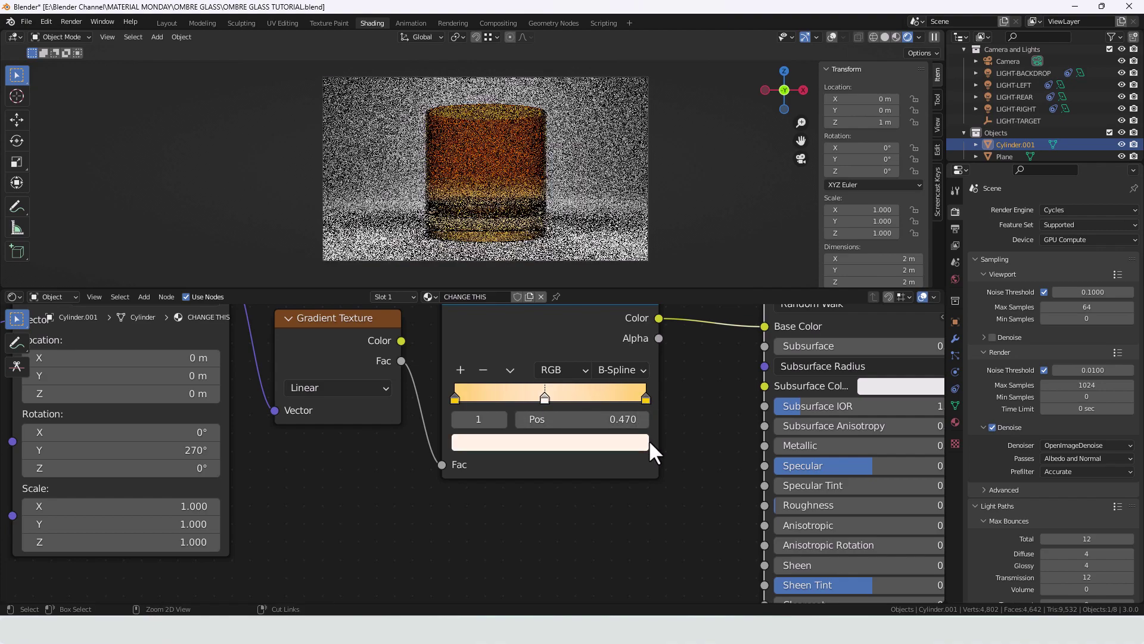
pyautogui.hotkey('ctrl', 'z')
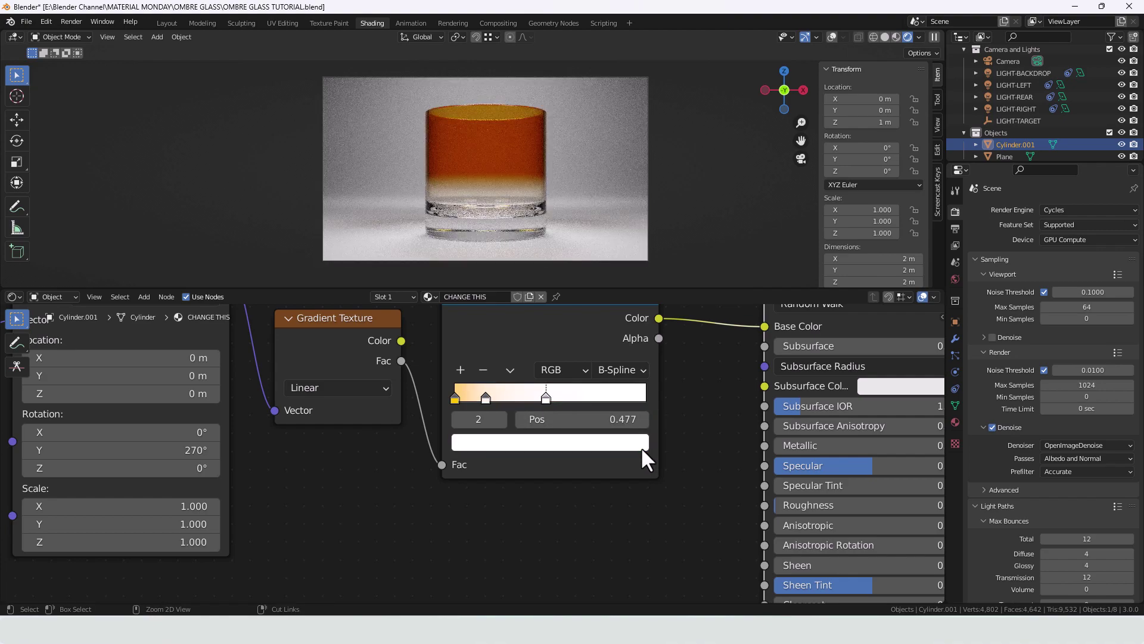
pyautogui.moveTo(156, 357)
pyautogui.mouseDown()
pyautogui.moveTo(205, 357)
pyautogui.moveTo(178, 357)
pyautogui.mouseUp()
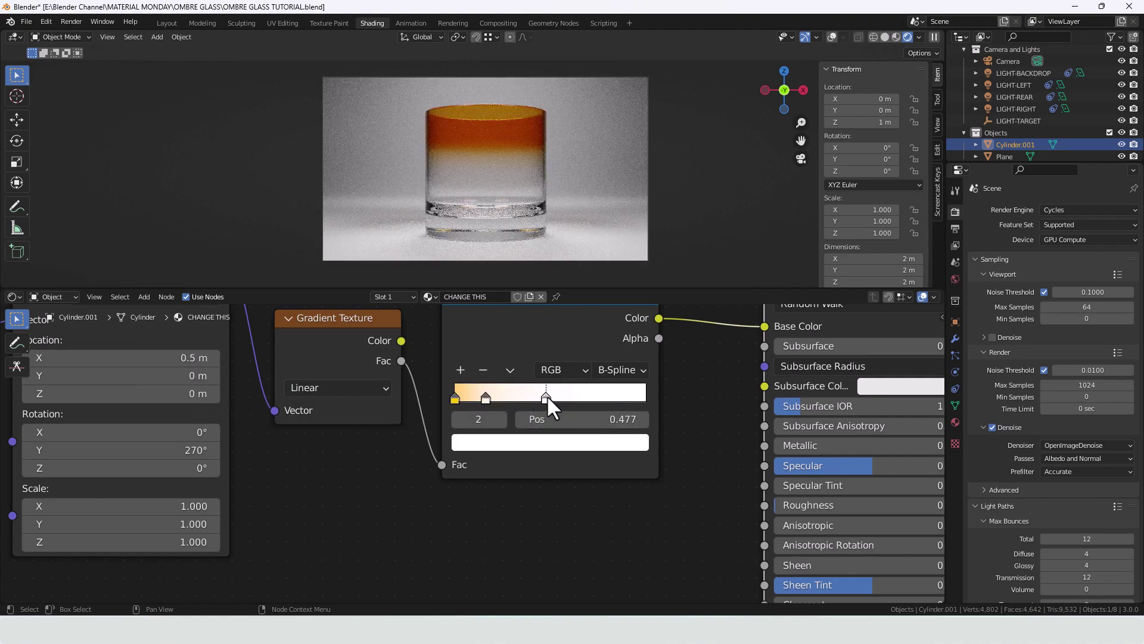
# - Retune the ColorRamp stops: rightmost stop to 0.855 and white stop to 0.602
pyautogui.moveTo(547, 395); pyautogui.dragTo(570, 398)
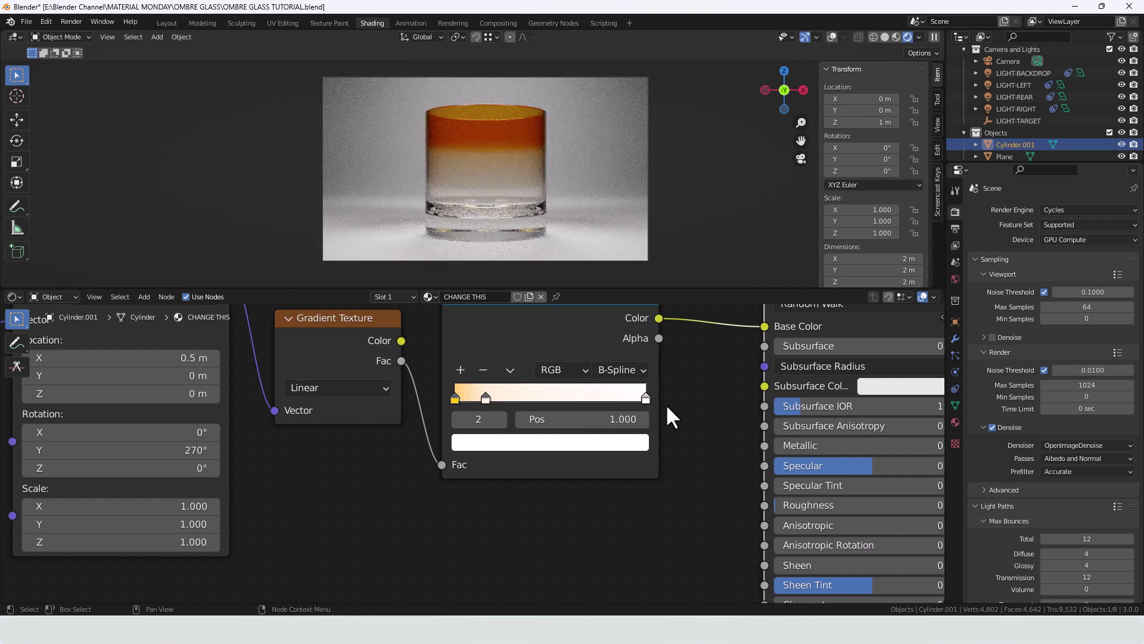
pyautogui.moveTo(666, 403); pyautogui.dragTo(638, 405)
pyautogui.moveTo(486, 398); pyautogui.dragTo(572, 403)
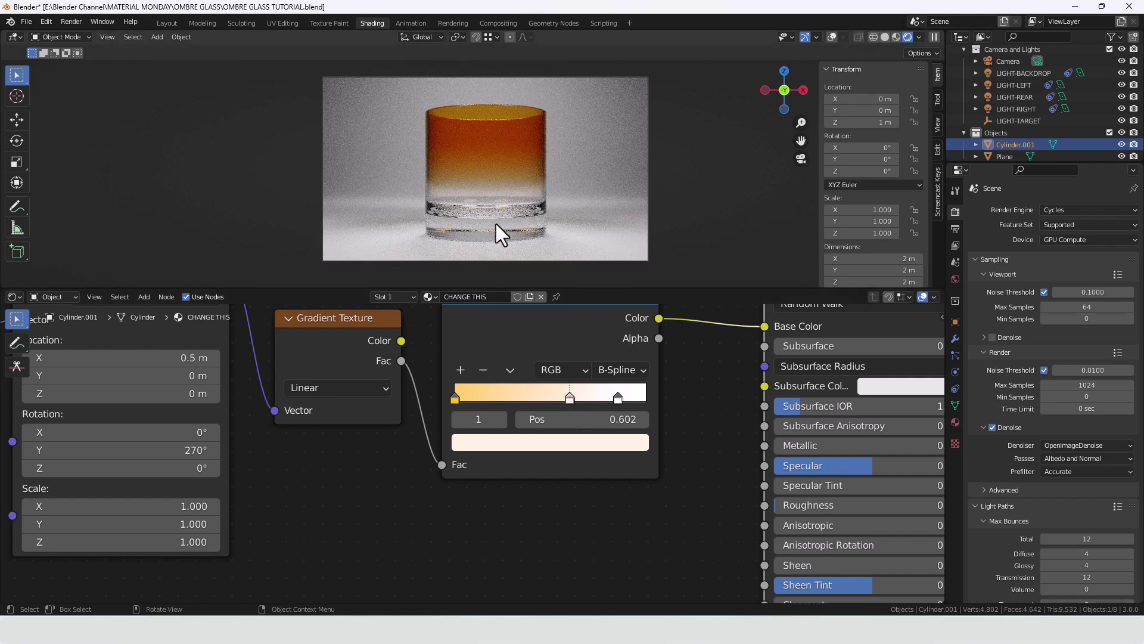
pyautogui.moveTo(145, 362); pyautogui.dragTo(243, 450, button='middle')
pyautogui.scroll(-3, 255, 457)
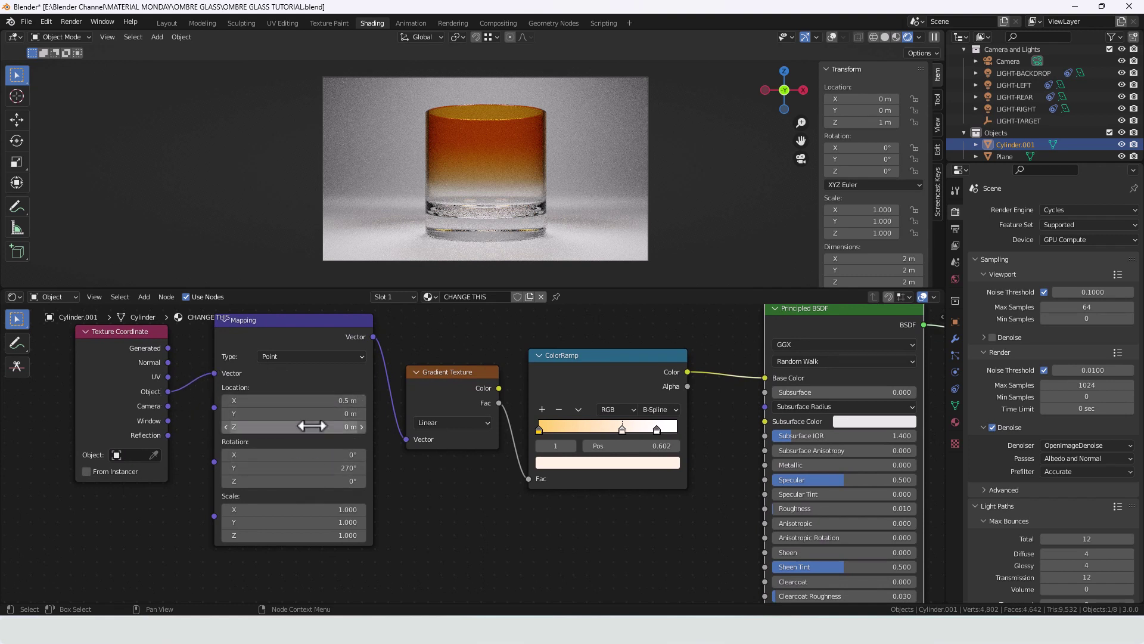
pyautogui.scroll(-5, 447, 484)
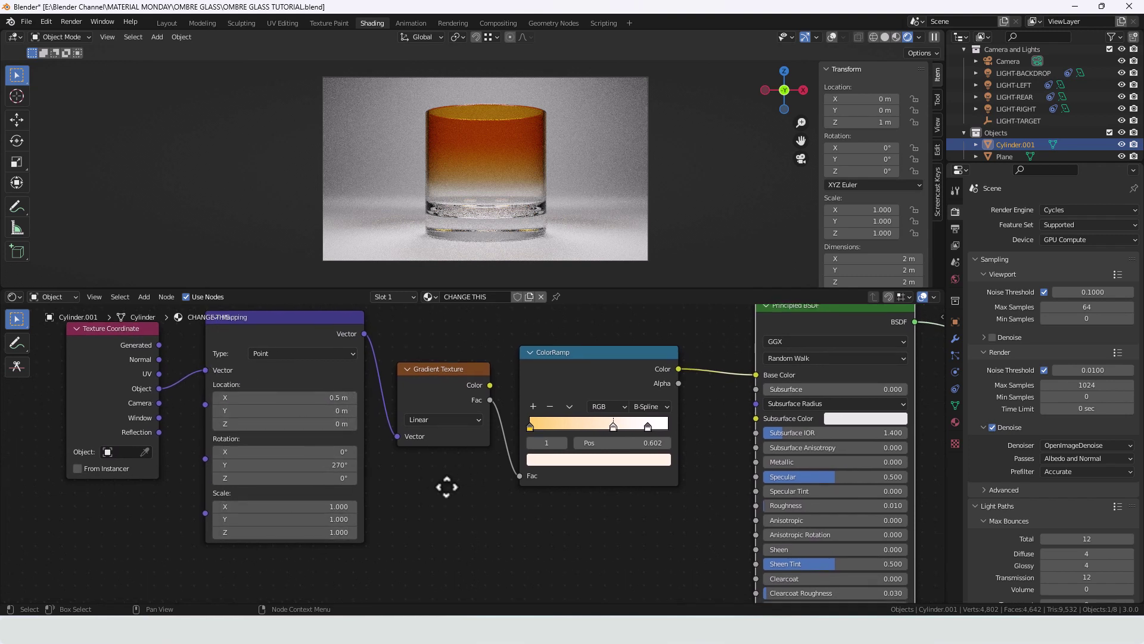
# - Change the render Max Samples from 1024 to 256
pyautogui.moveTo(419, 471); pyautogui.dragTo(383, 438, button='middle')
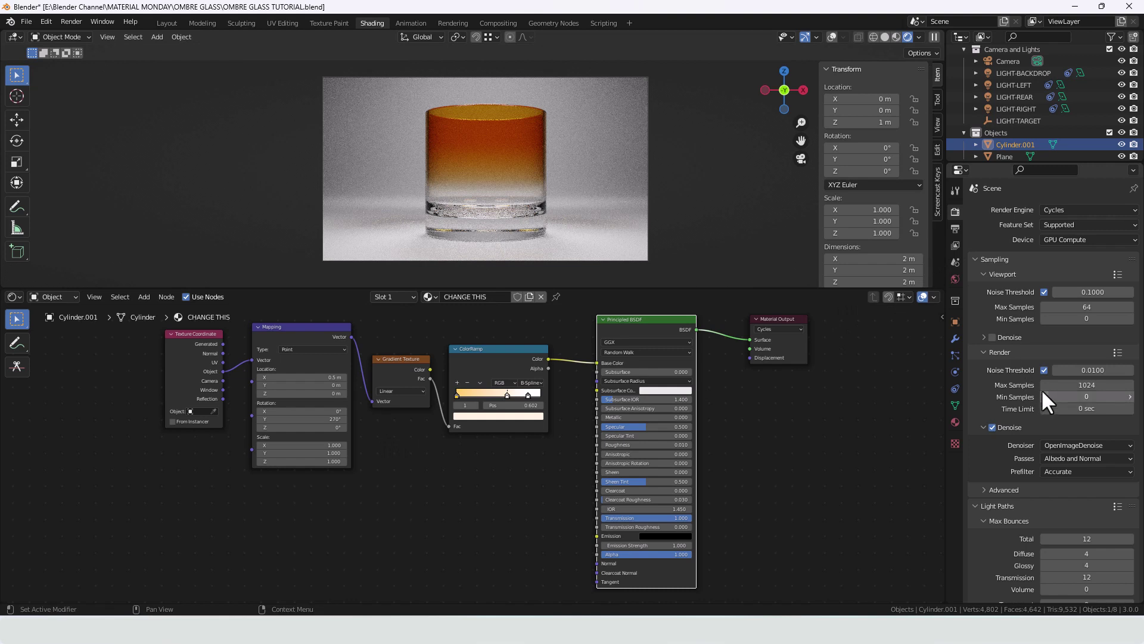
pyautogui.doubleClick(1079, 384)
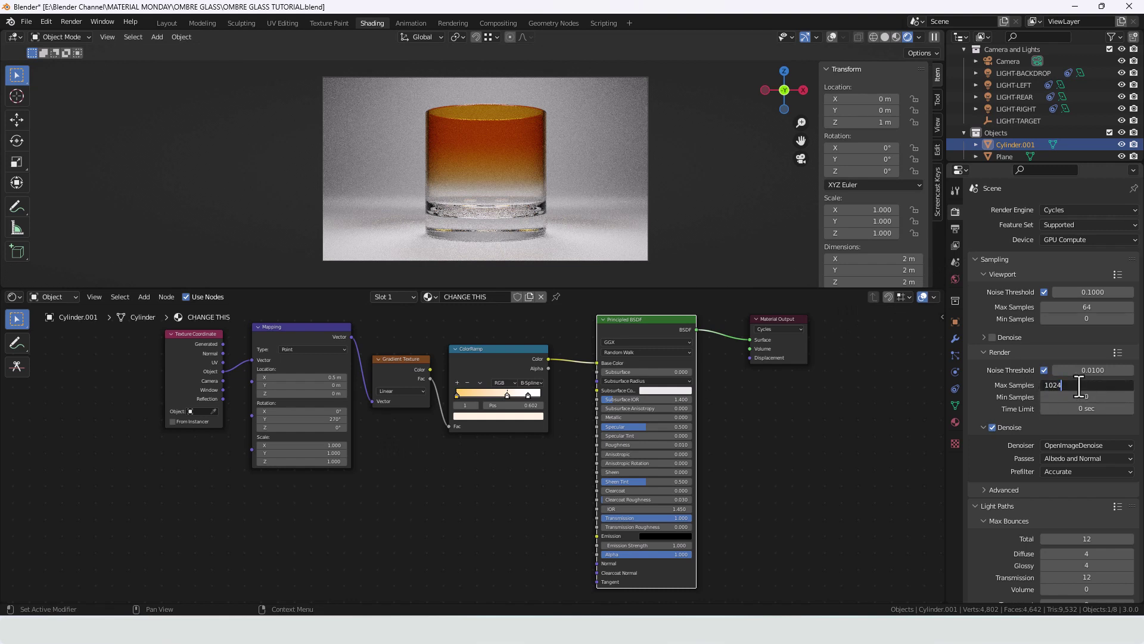
pyautogui.press('BackSpace')
pyautogui.press('BackSpace')
pyautogui.press('BackSpace')
pyautogui.press('BackSpace')
pyautogui.write('256')
pyautogui.press('Return')
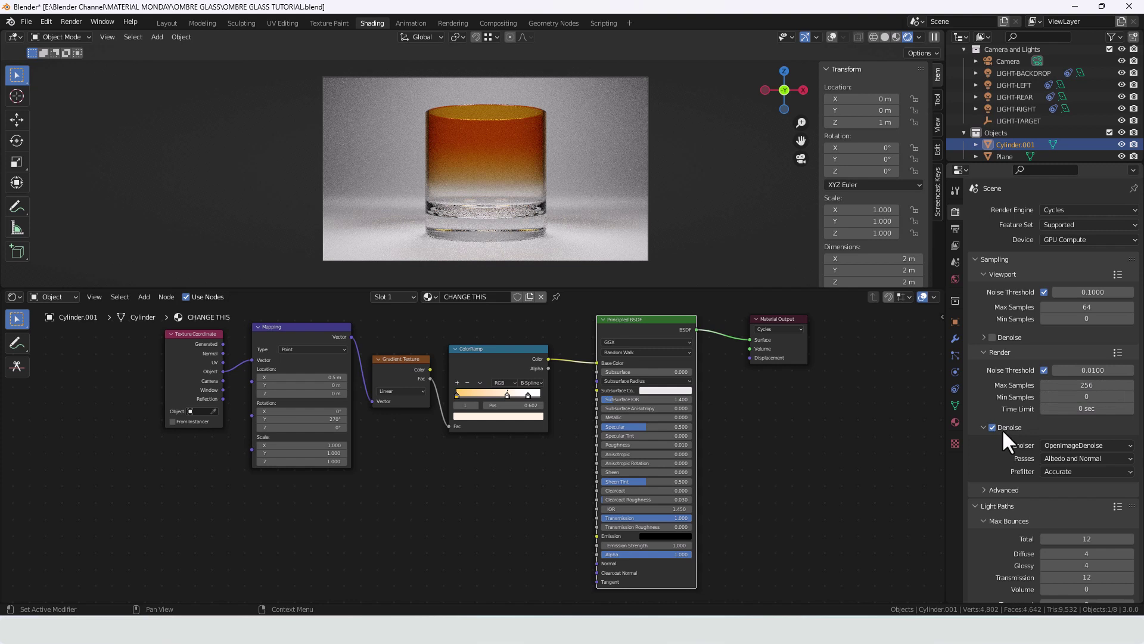
# - Open and browse the Light Paths presets list in Render Properties
pyautogui.scroll(-4, 1002, 428)
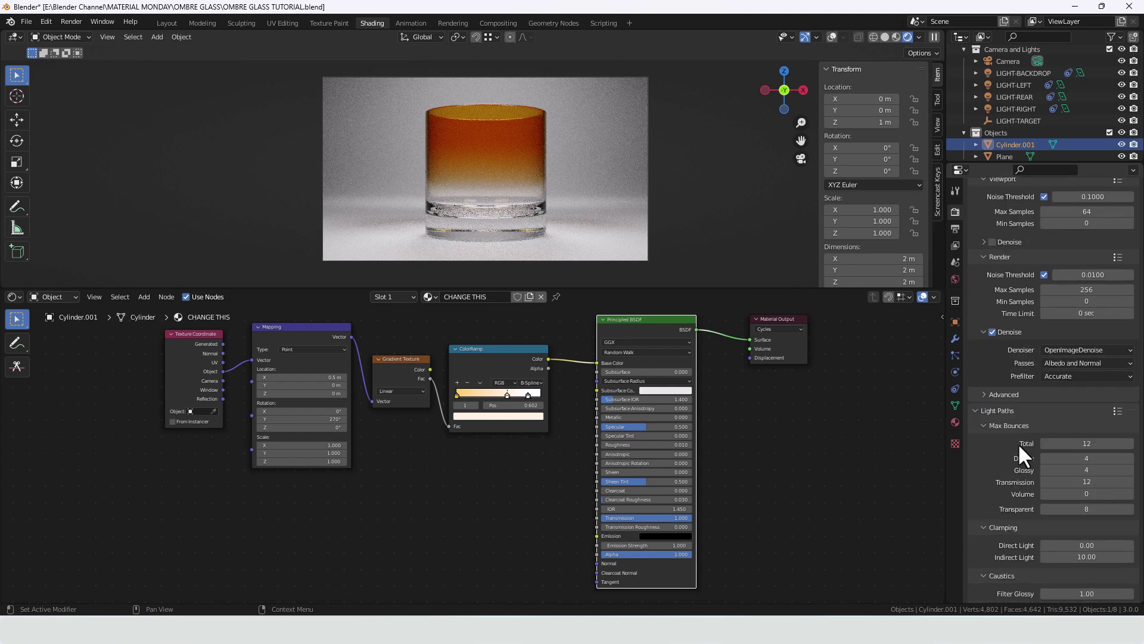
pyautogui.scroll(-1, 1018, 443)
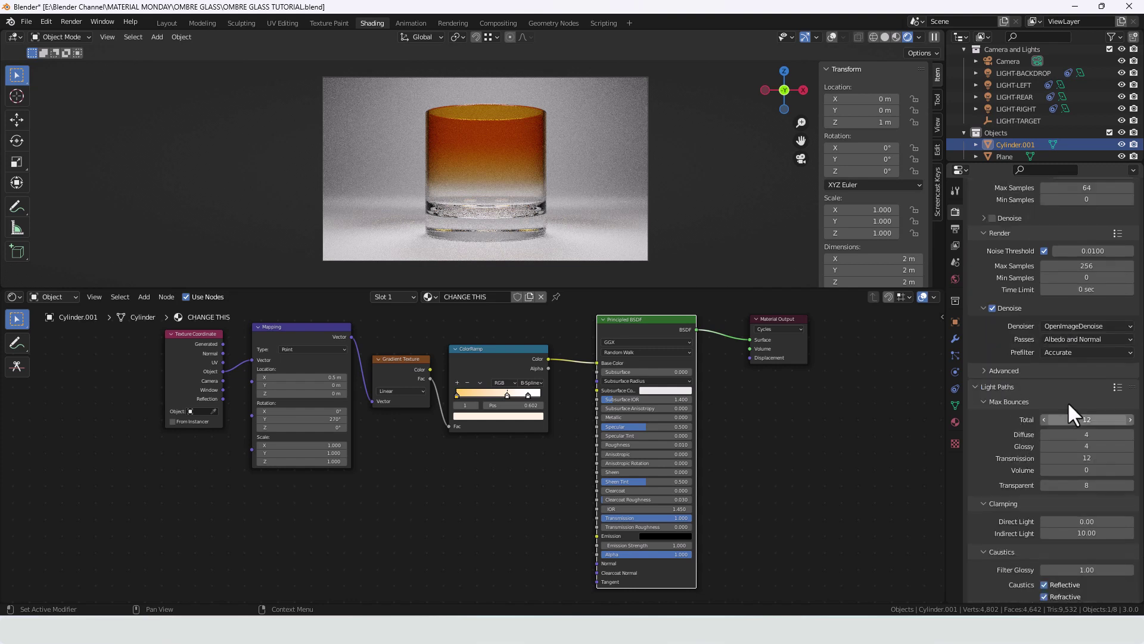
pyautogui.click(1117, 387)
pyautogui.scroll(-4, 1006, 454)
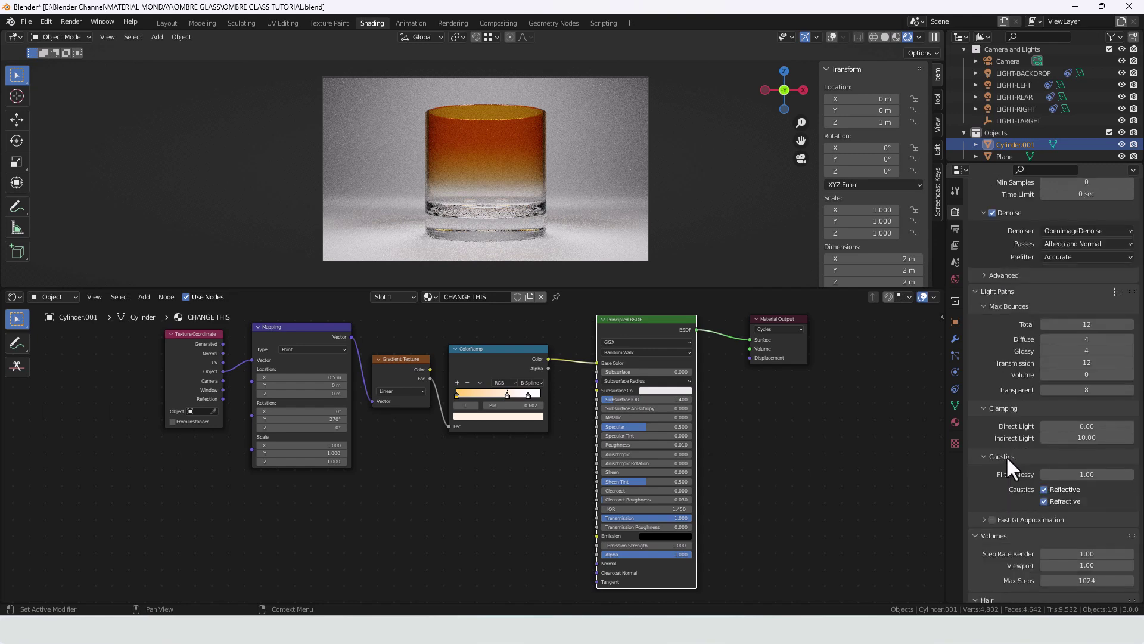
pyautogui.scroll(-5, 1007, 464)
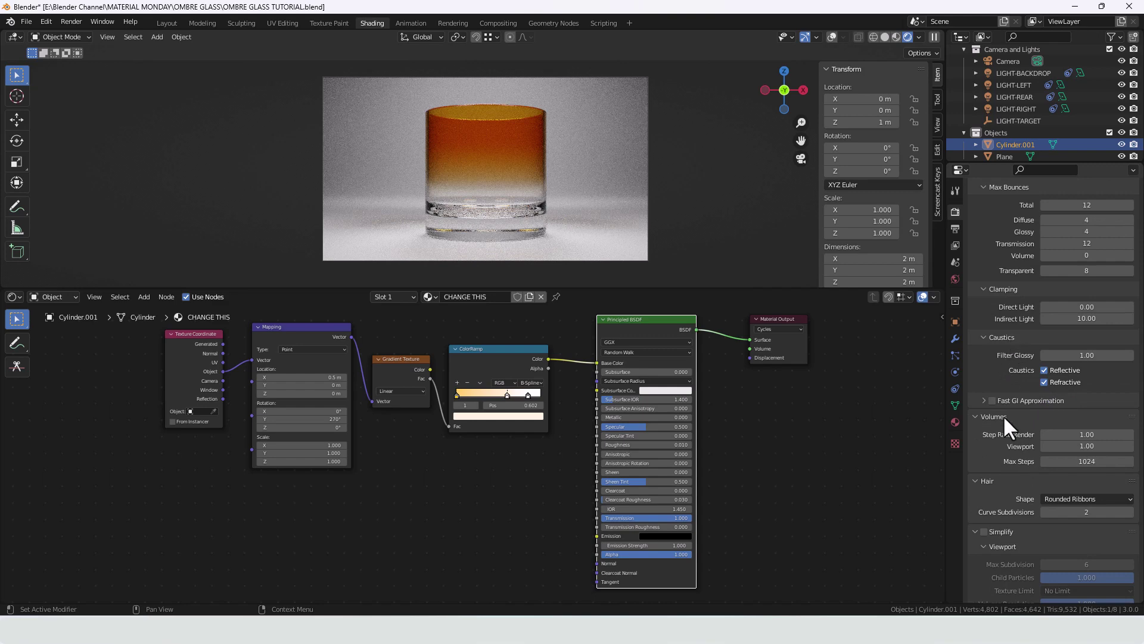
pyautogui.scroll(14, 1003, 414)
# - Start a Cycles render of the final ombre tumbler still image
pyautogui.click(71, 21)
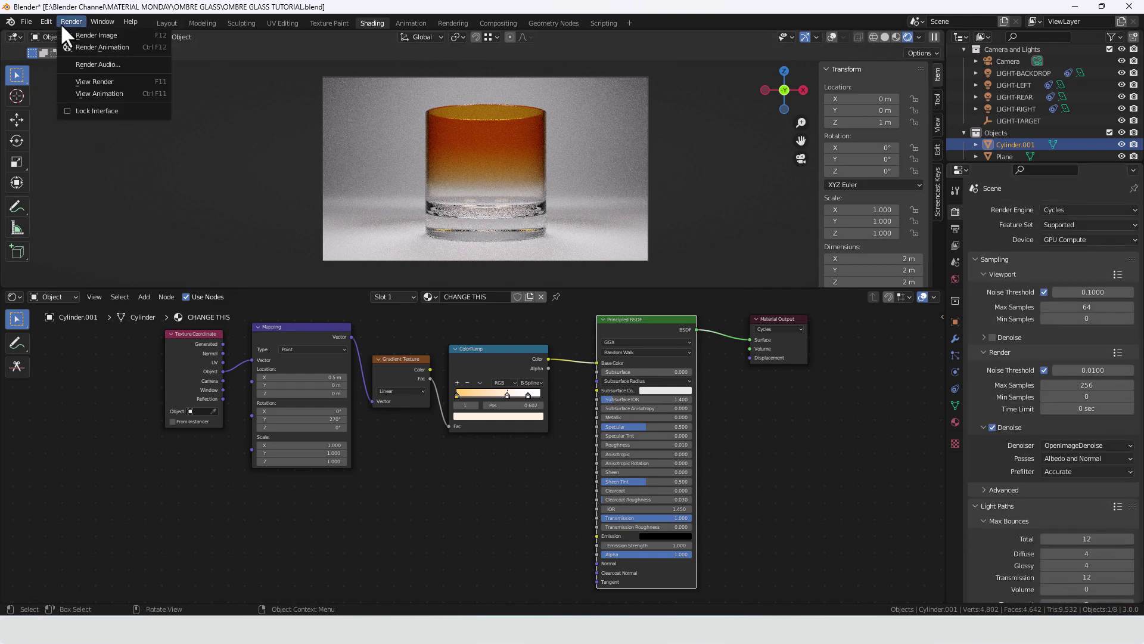
pyautogui.click(78, 37)
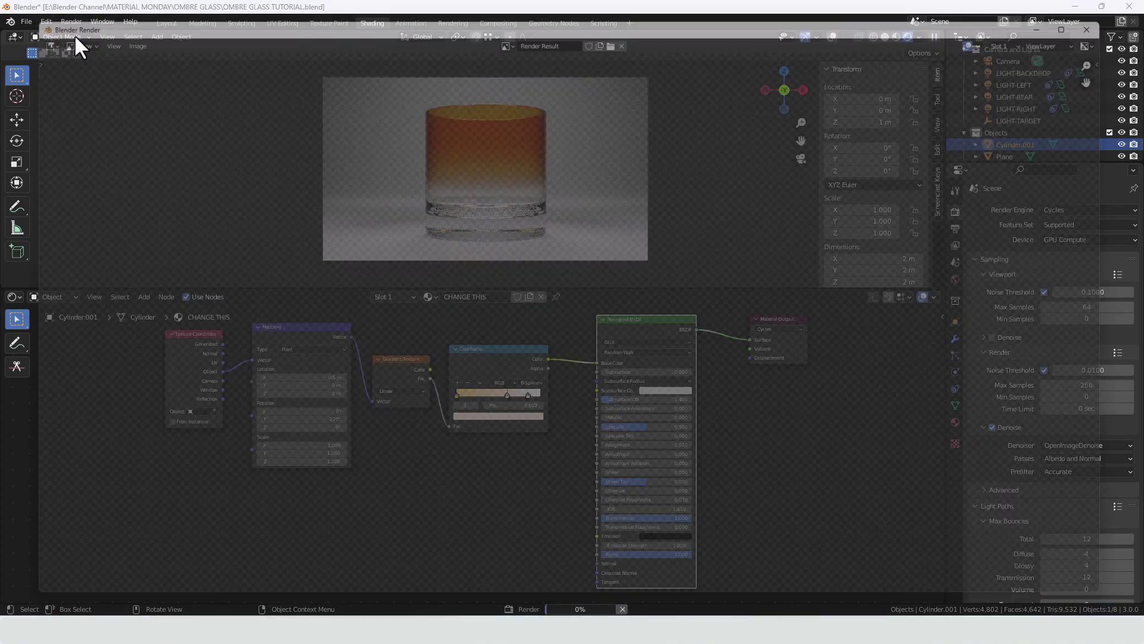